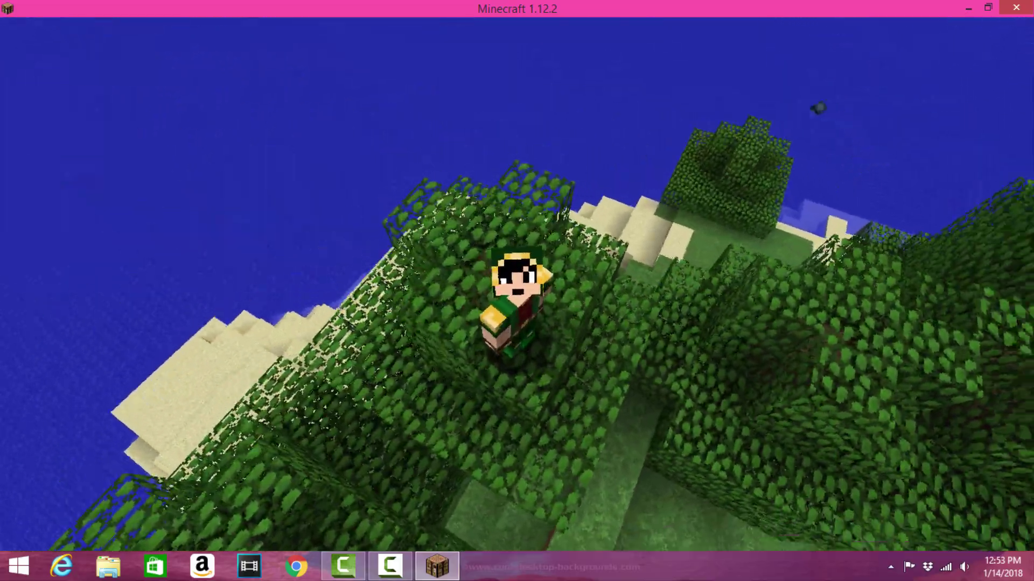
Close the Minecraft game and minimise the Camtasia Studio window to reach the desktop.
key(w)
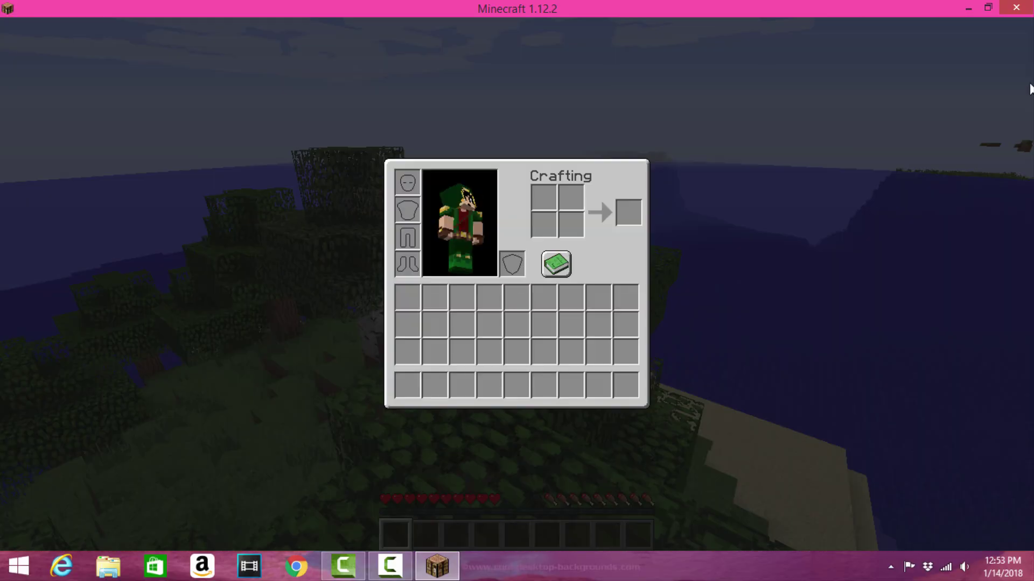
click(1016, 8)
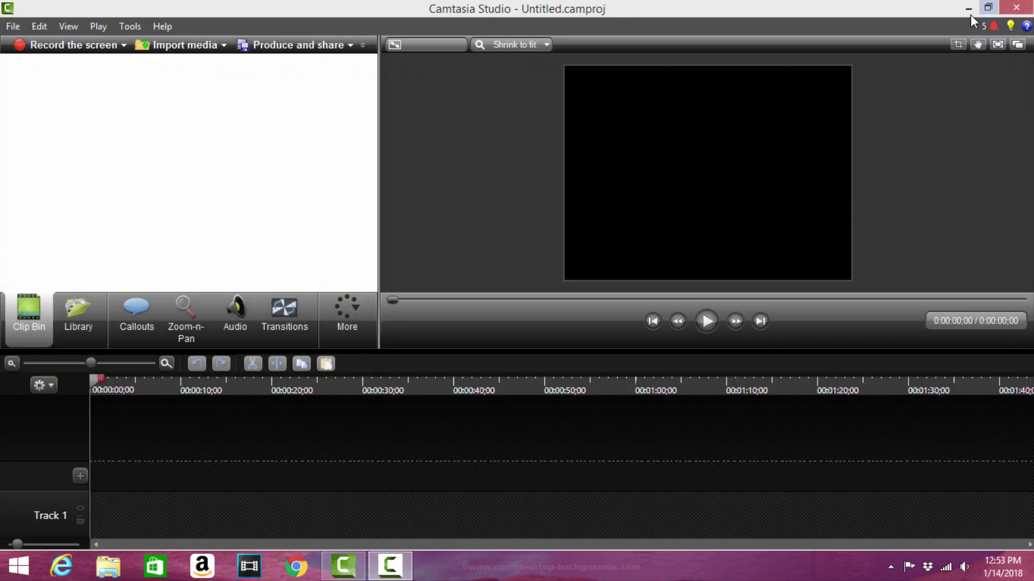
click(968, 9)
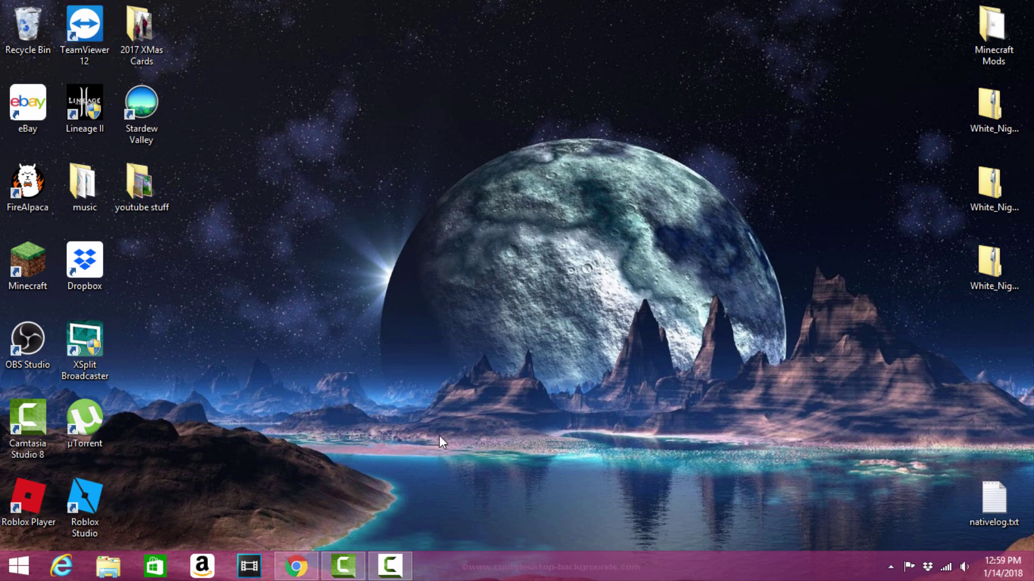
Switch to Chrome and open the Downloads page of the ATLauncher website from the search results.
click(296, 567)
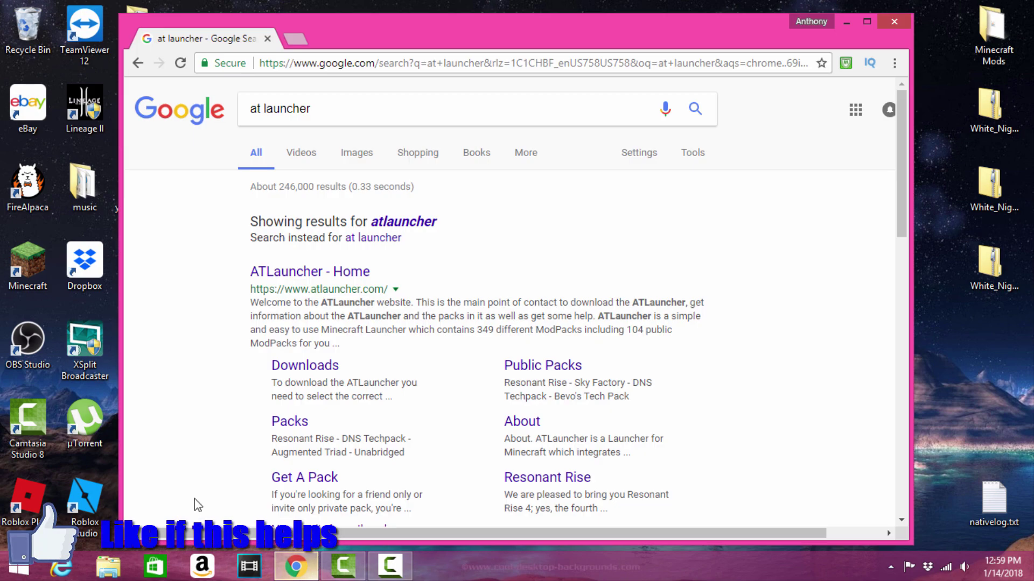
click(865, 22)
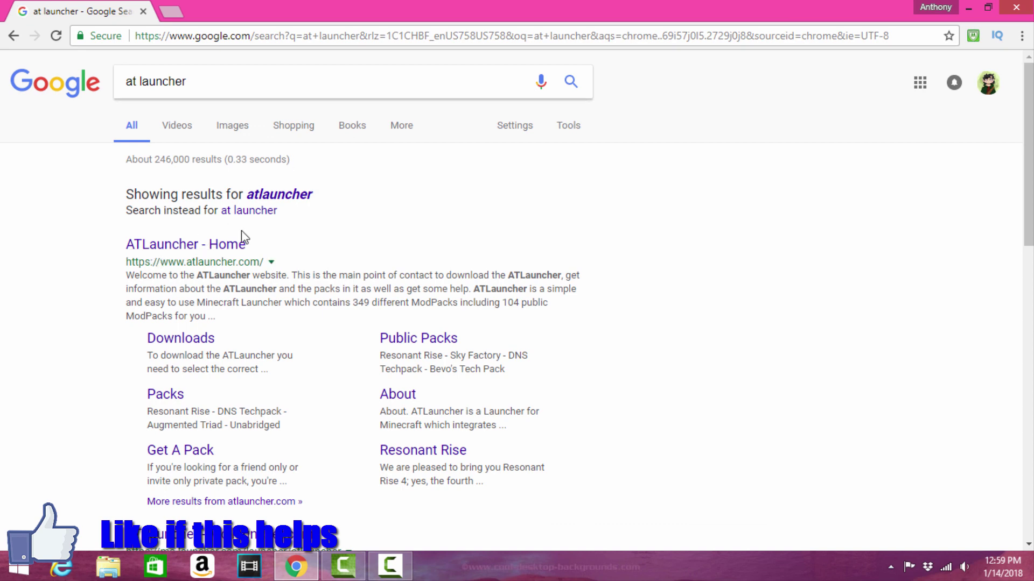
click(167, 245)
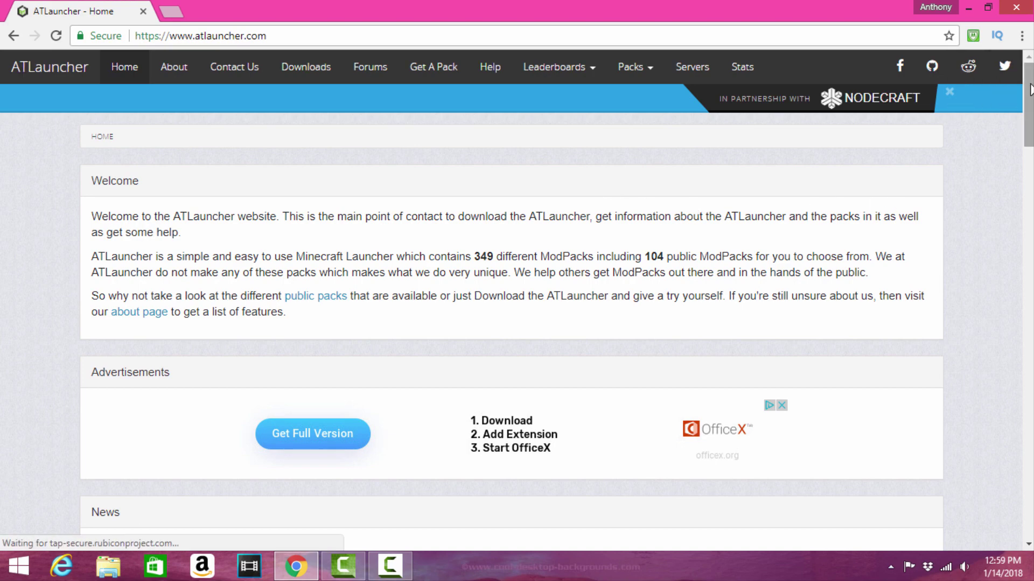
mouse_move(1030, 89)
mouse_down()
mouse_move(1030, 207)
mouse_move(1030, 86)
mouse_up()
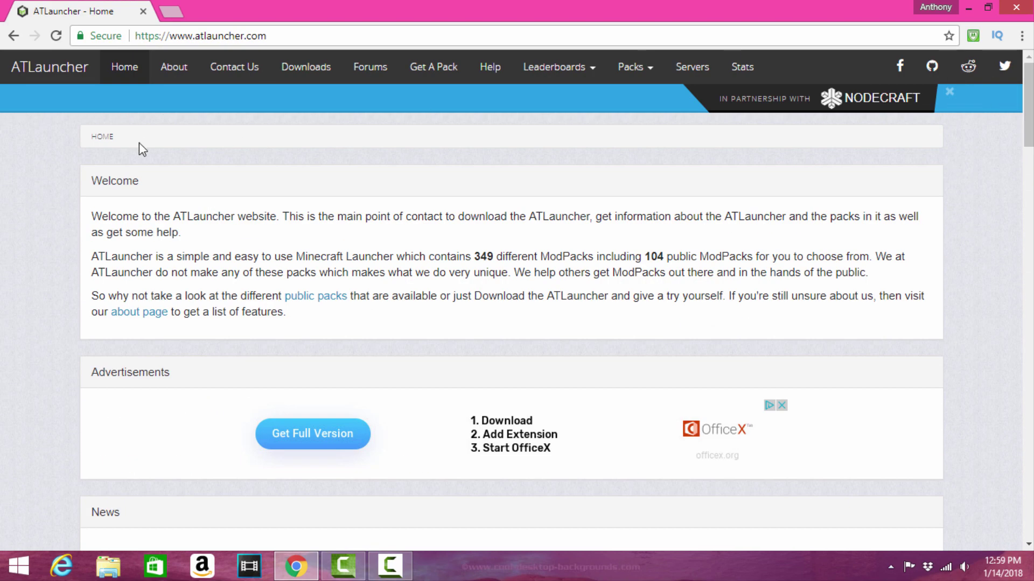
click(299, 72)
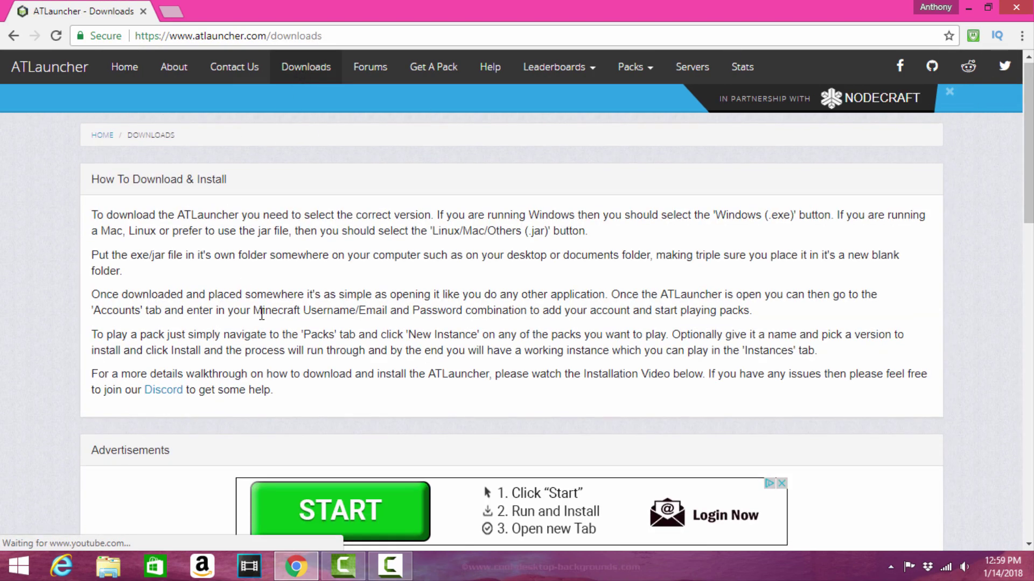
Download the Windows (.exe) version of ATLauncher, accepting the risk on the McAfee WebAdvisor page.
scroll(261, 314, down, 12)
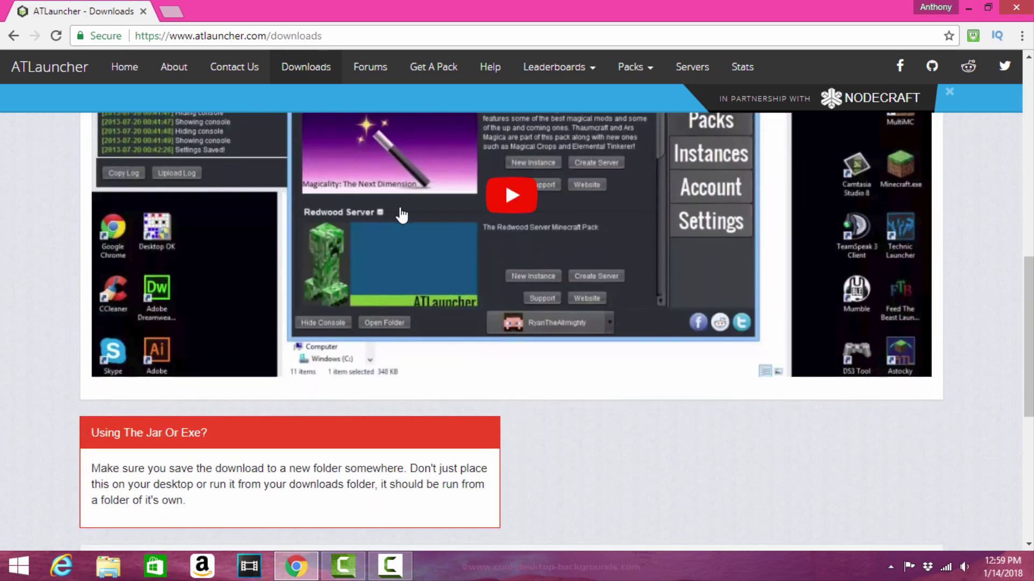
scroll(402, 215, up, 3)
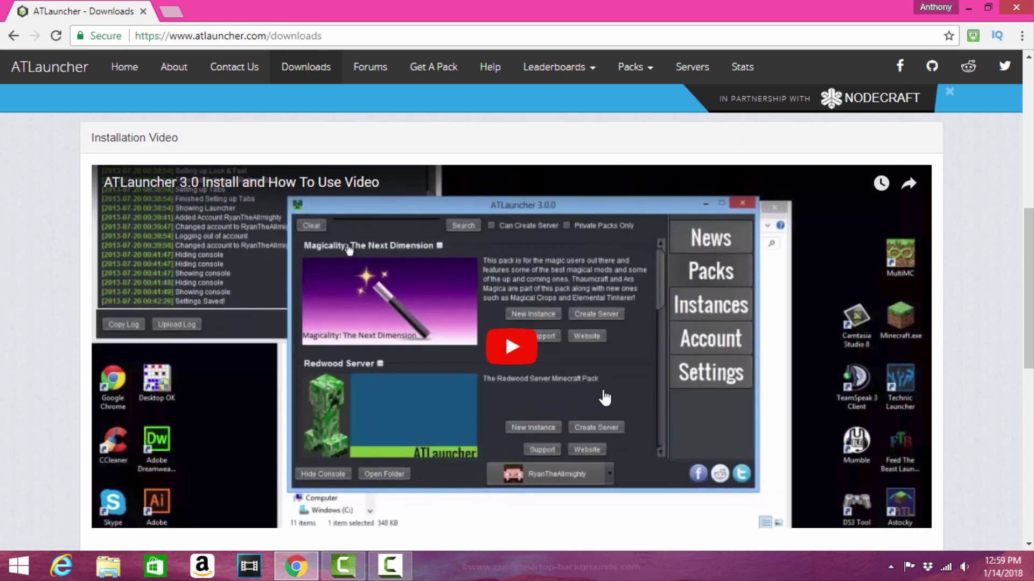
scroll(509, 349, down, 10)
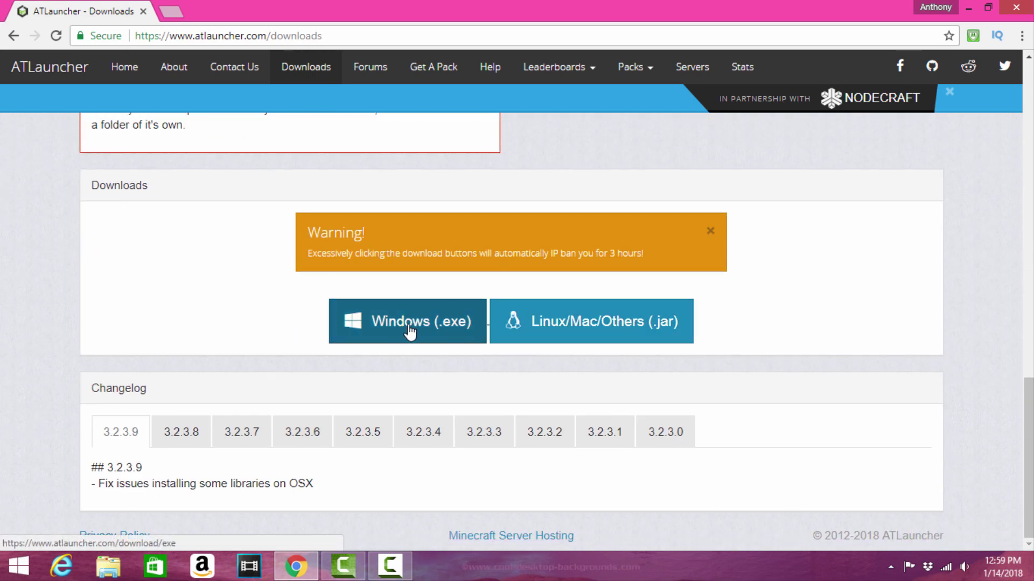
click(408, 326)
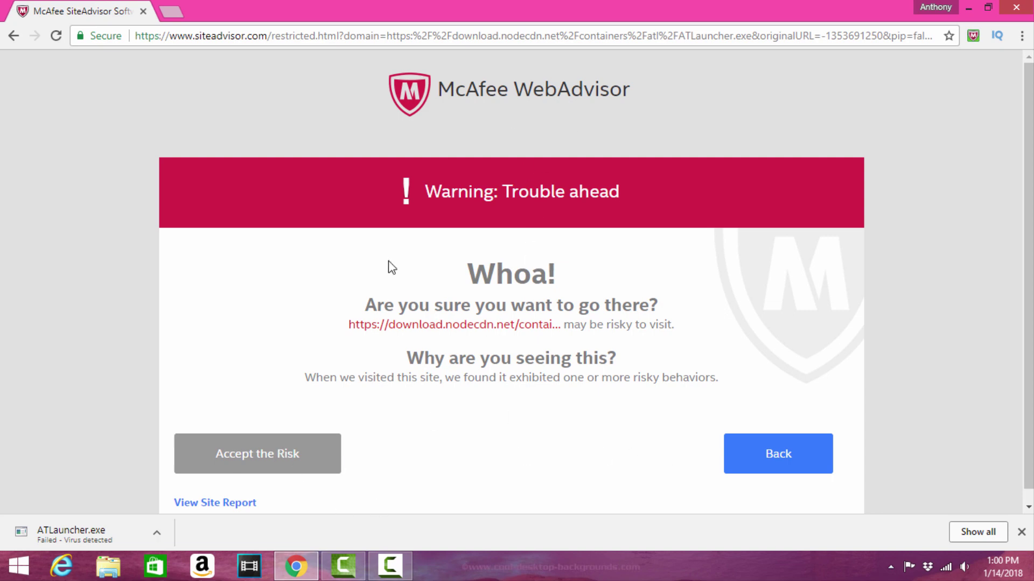
click(267, 461)
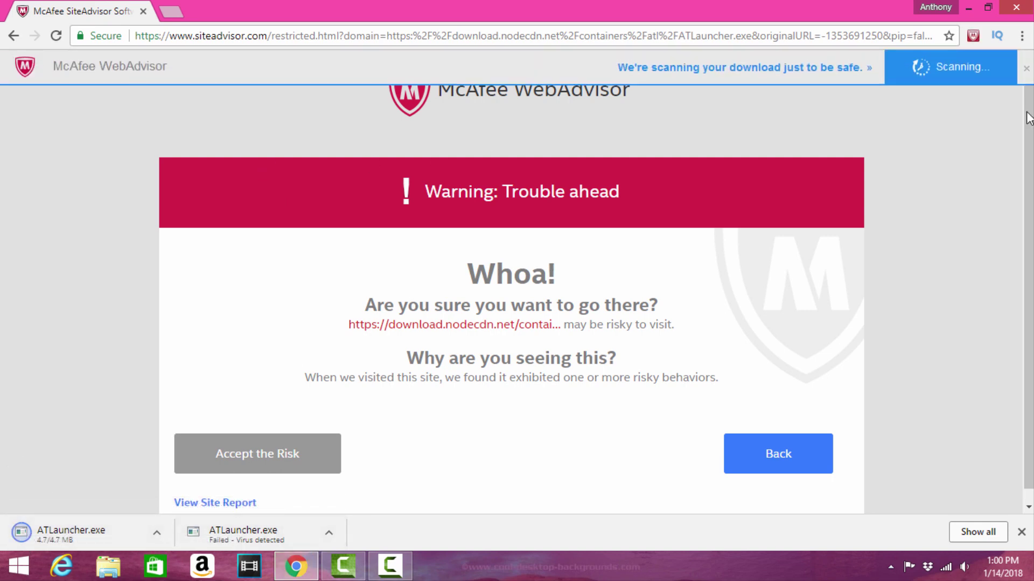
Place the downloaded ATLauncher.exe from Chrome's full downloads list on the desktop and close the browser.
click(977, 532)
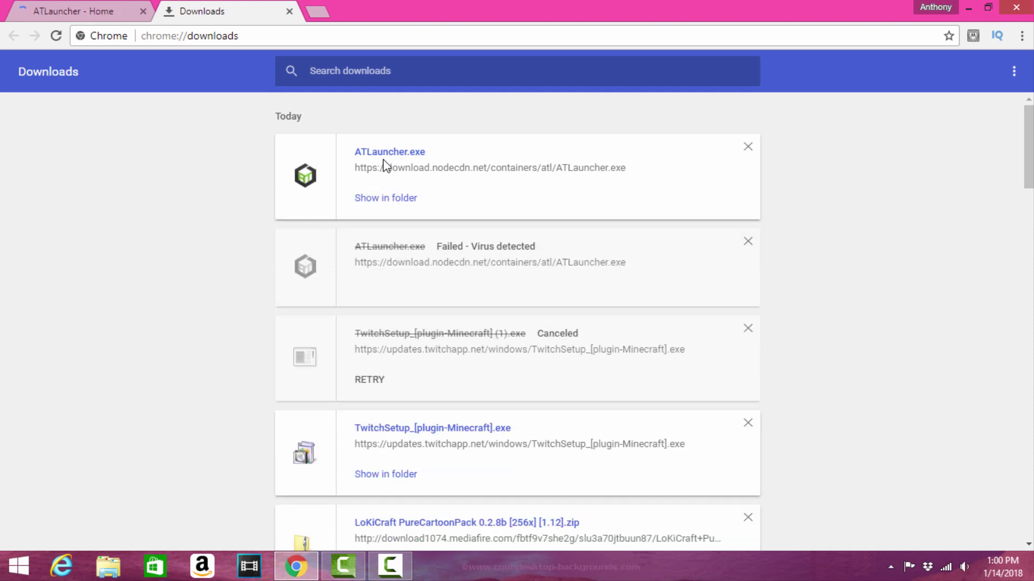
click(143, 10)
click(988, 7)
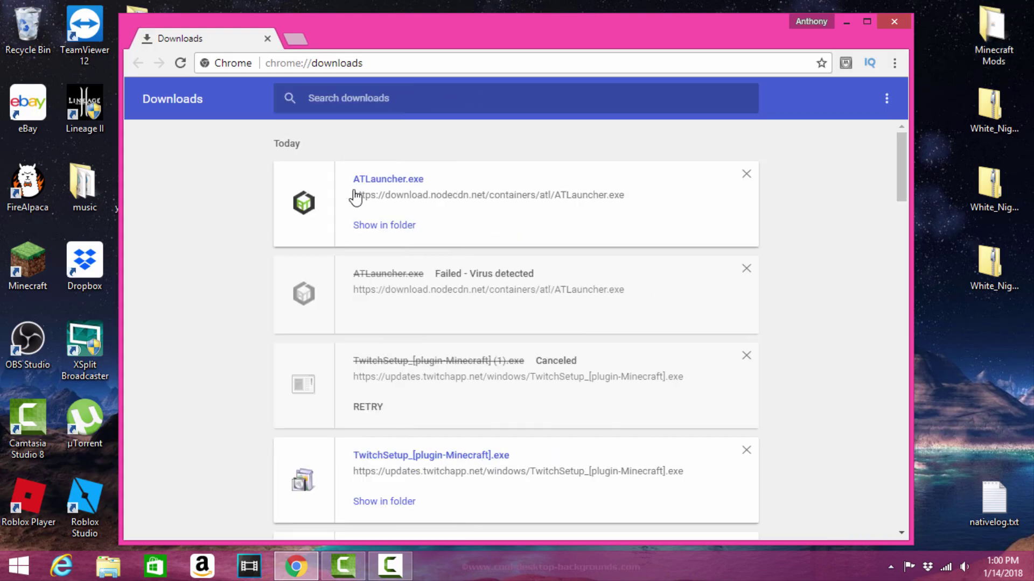
drag(377, 180, 962, 383)
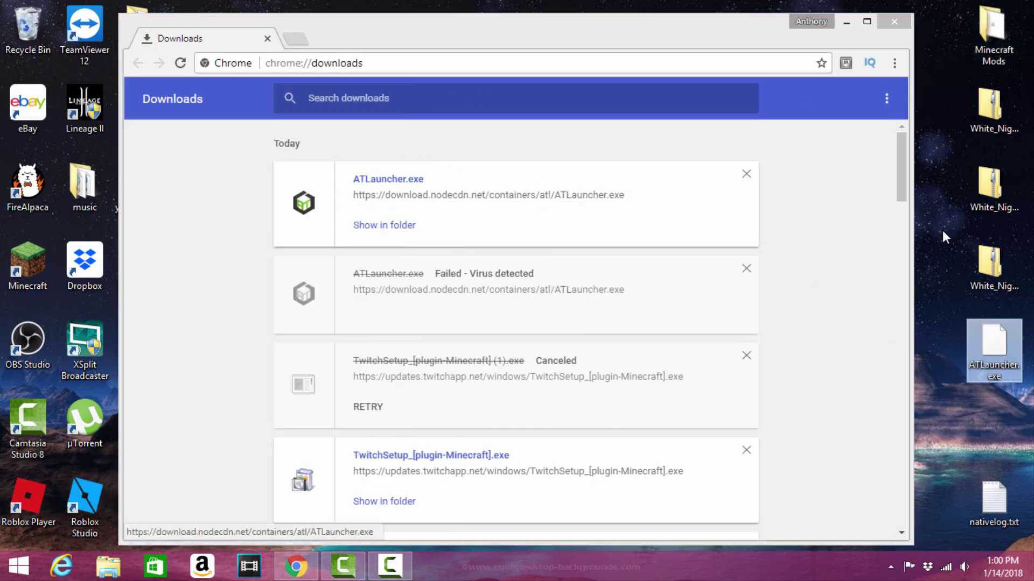
click(893, 22)
Move the ATLauncher.exe icon on the desktop to the spot below the youtube stuff folder.
drag(1007, 339, 269, 294)
click(176, 283)
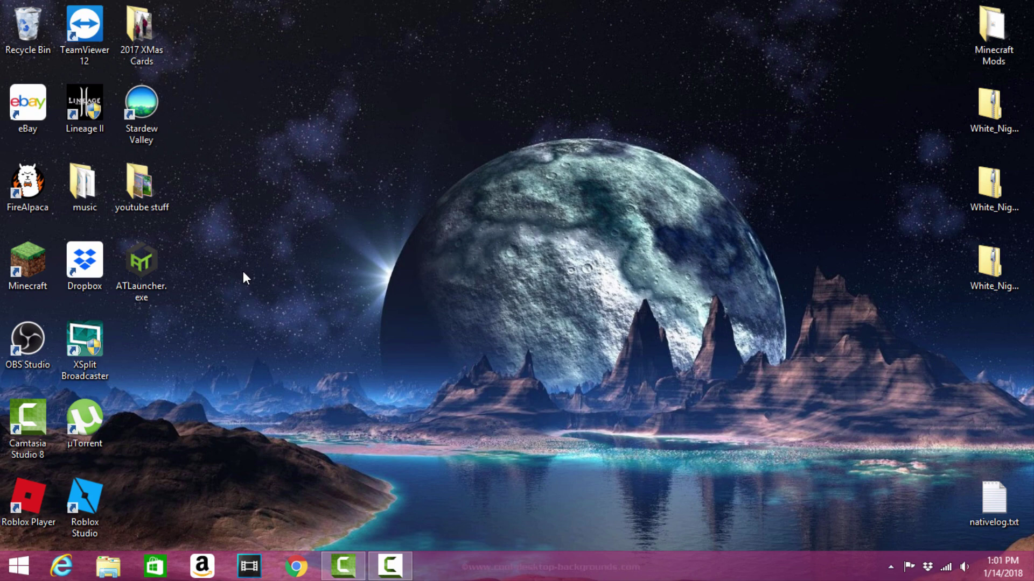
double_click(169, 269)
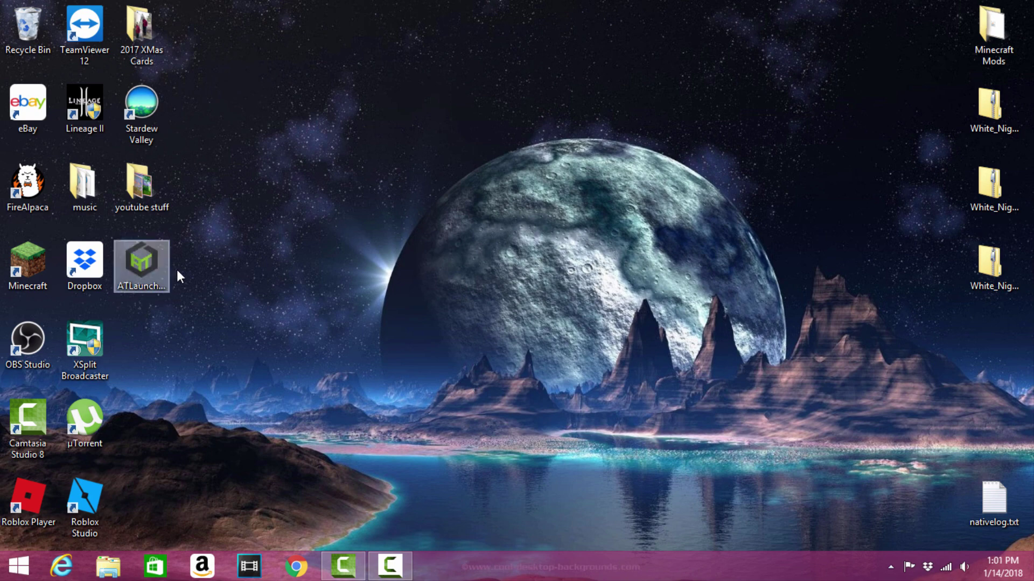
Create a new desktop folder named "AT launcher".
right_click(270, 227)
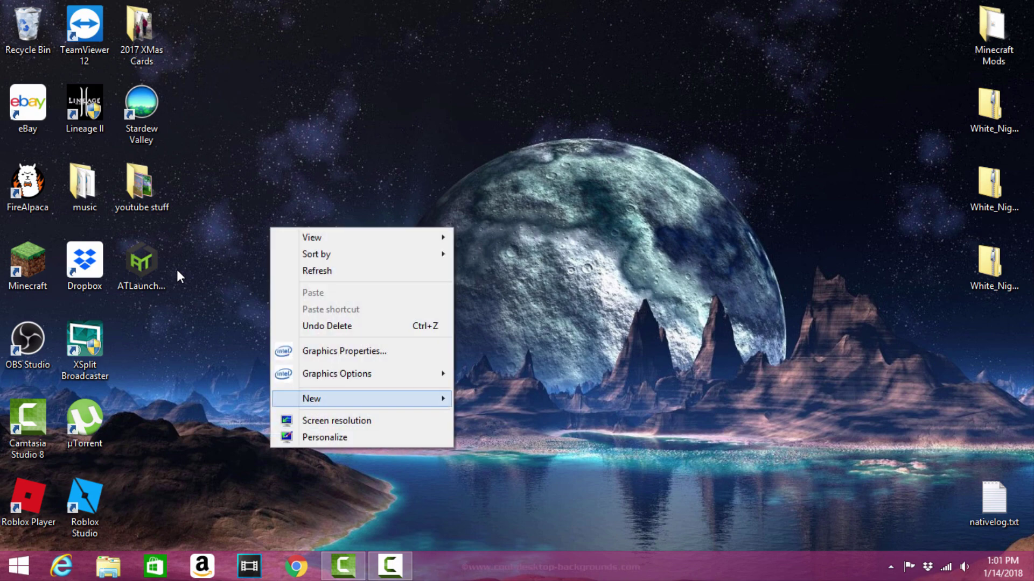
key(Up)
key(Up)
key(Down)
key(Down)
key(Down)
key(Down)
key(Down)
key(Right)
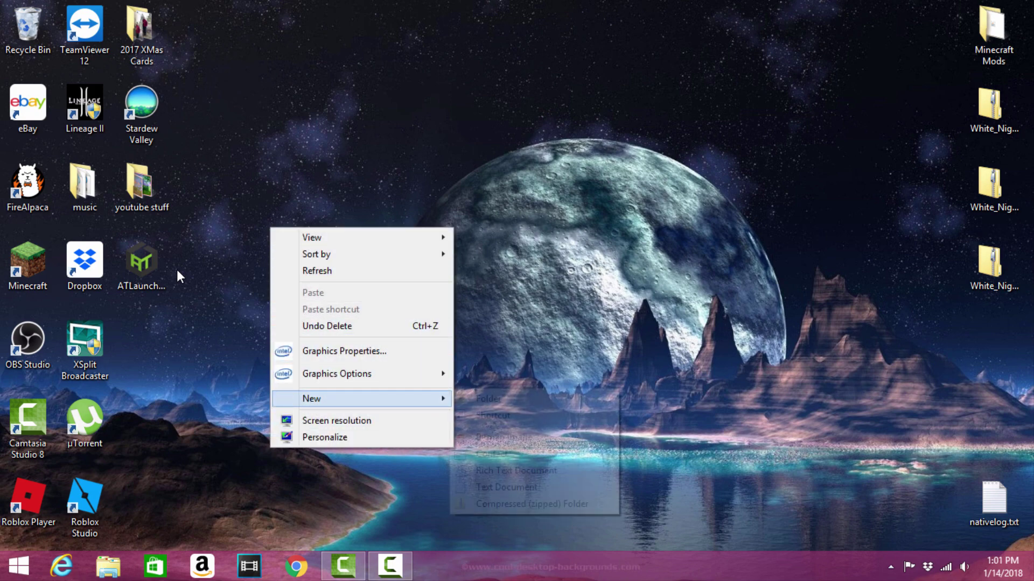
key(Return)
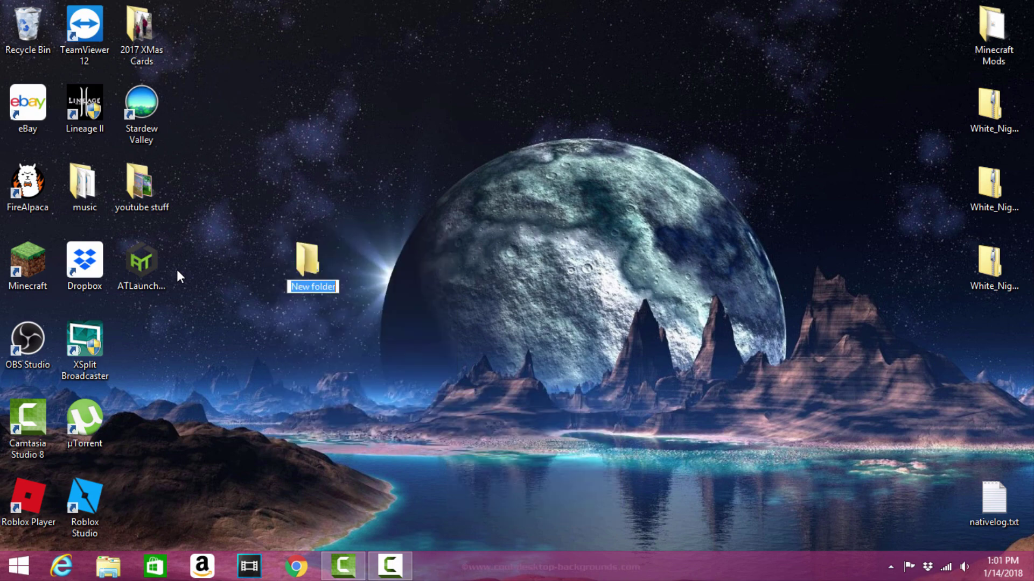
text(AT launcher)
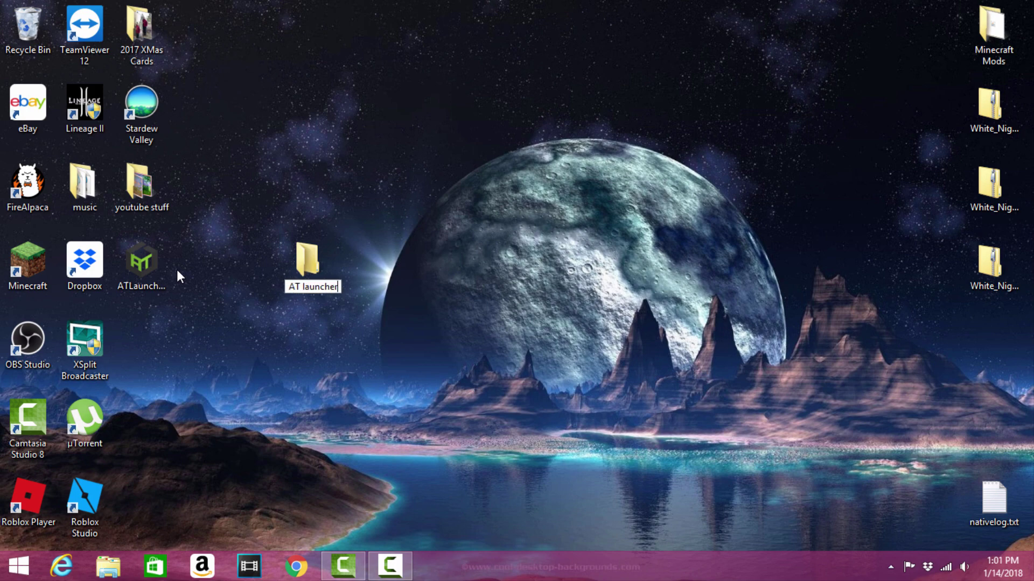
key(Return)
Move ATLauncher.exe into the AT launcher folder and run it from there.
click(141, 262)
mouse_move(141, 262)
mouse_down()
mouse_move(311, 265)
mouse_move(141, 264)
mouse_up()
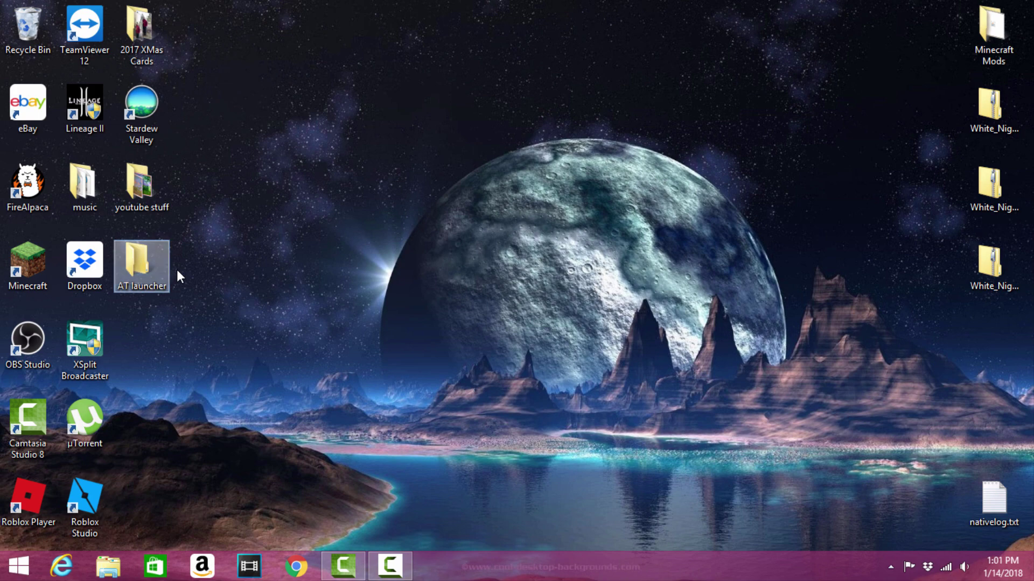
key(Return)
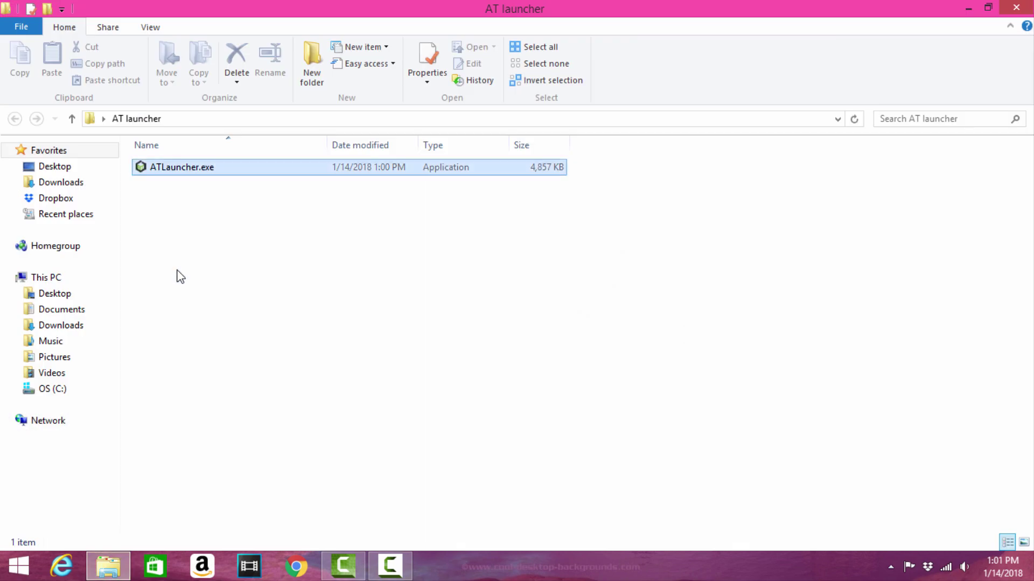
key(Return)
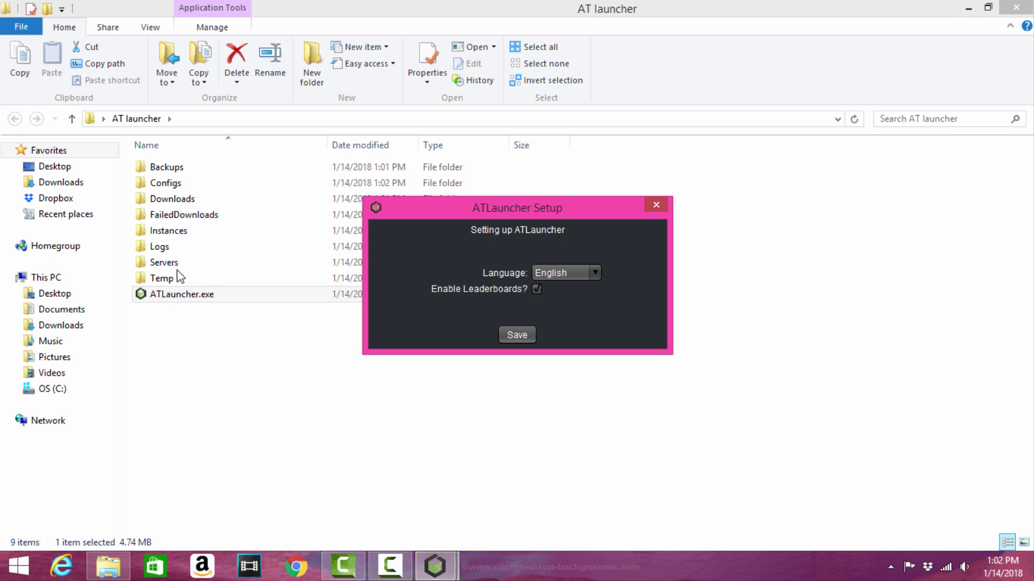
Close the AT launcher folder window and save the ATLauncher setup with English as language and leaderboards enabled.
key(alt+Tab)
key(alt+F4)
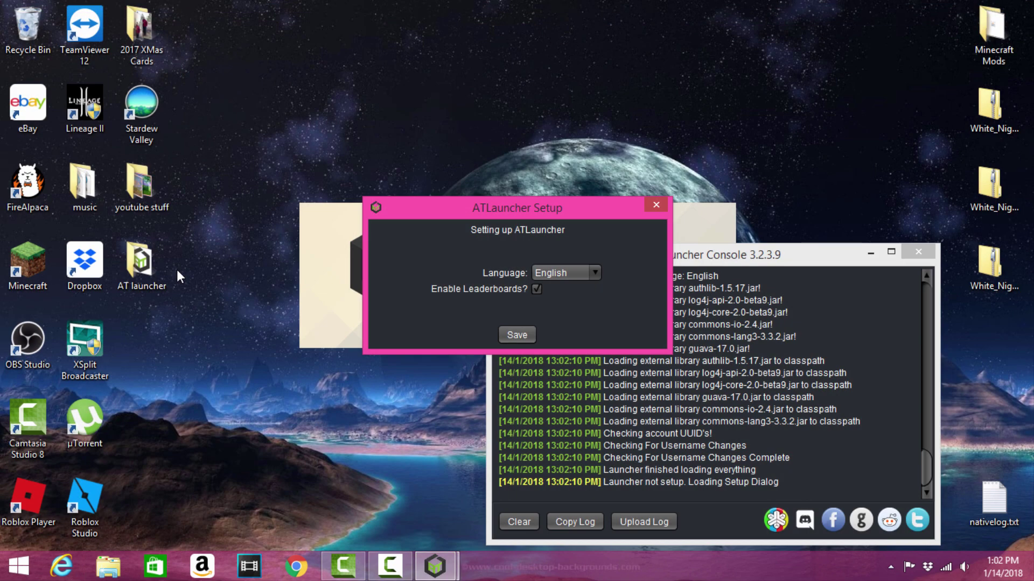
key(Return)
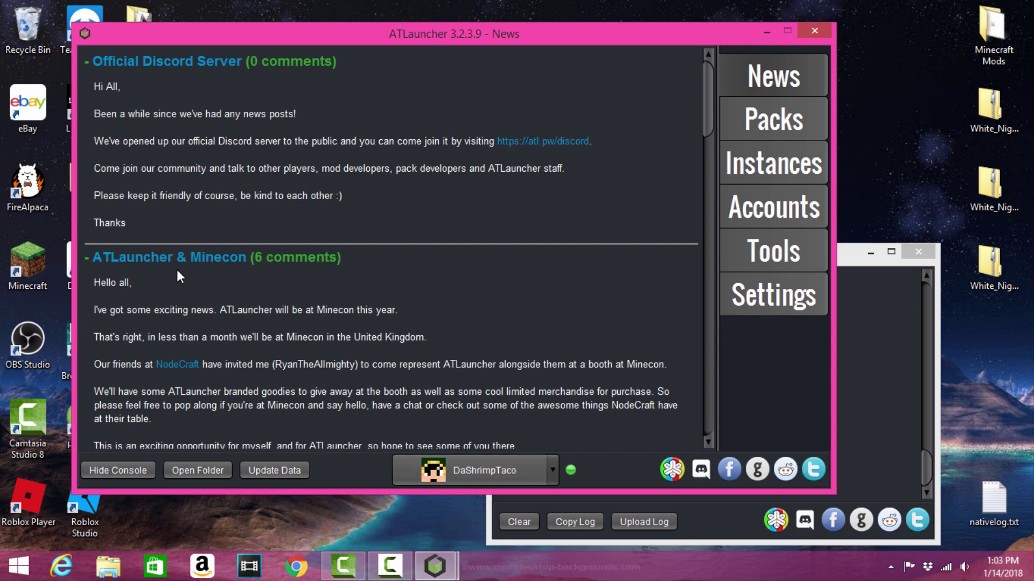
Browse the available modpacks and start a new instance of the Sky Factory pack.
click(773, 120)
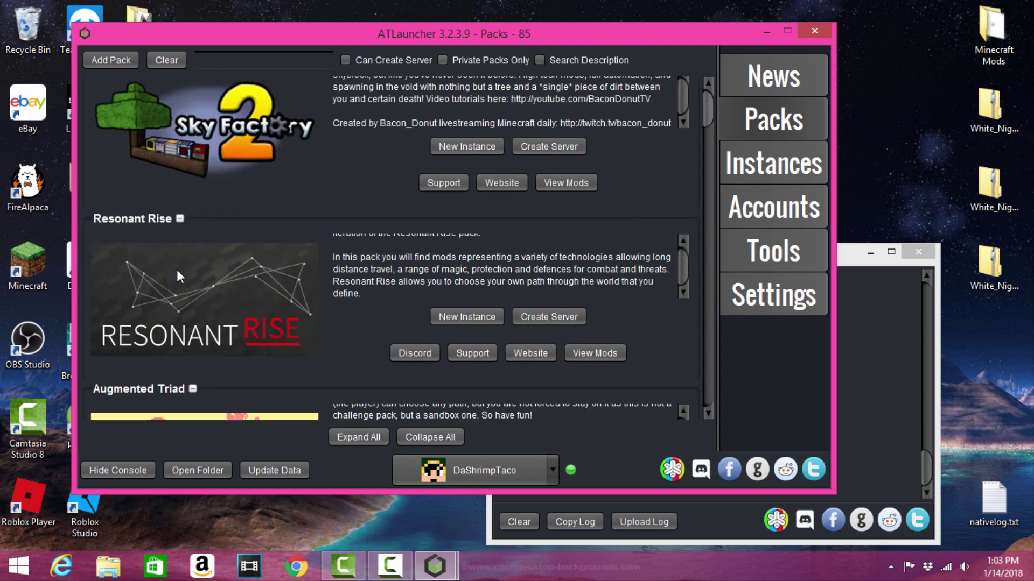
scroll(180, 277, down, 3)
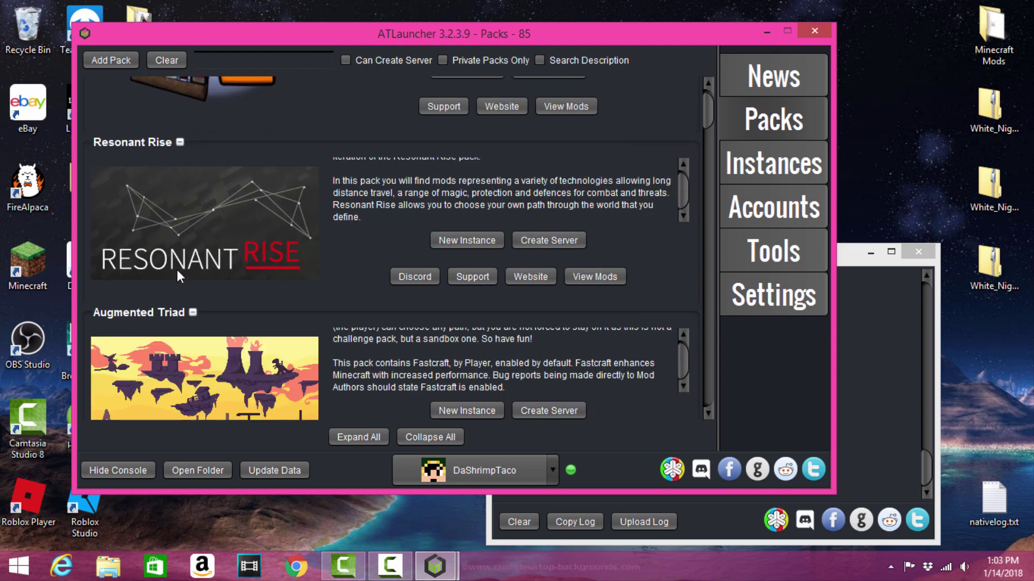
scroll(180, 277, down, 20)
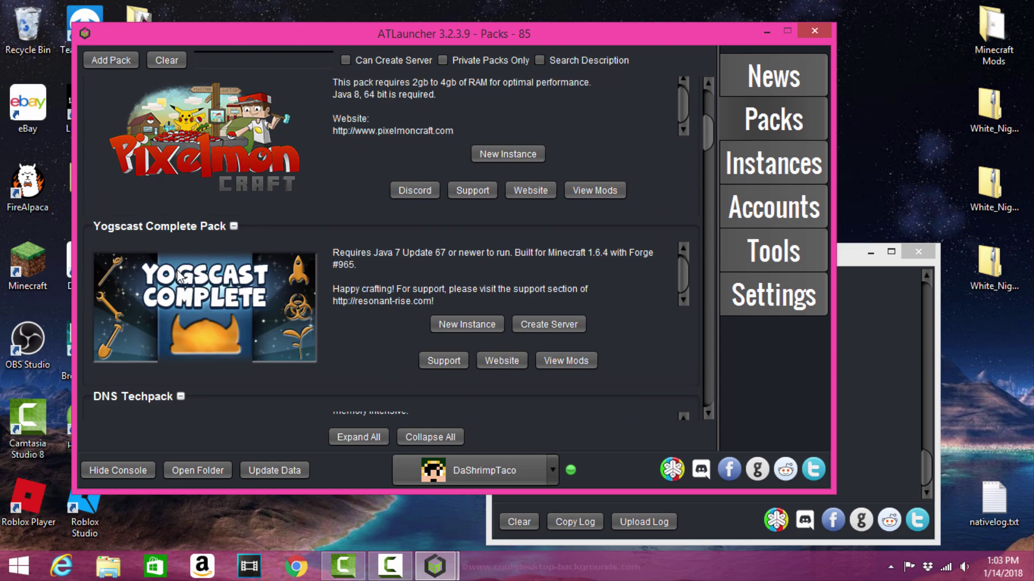
scroll(179, 277, up, 8)
scroll(180, 277, up, 1)
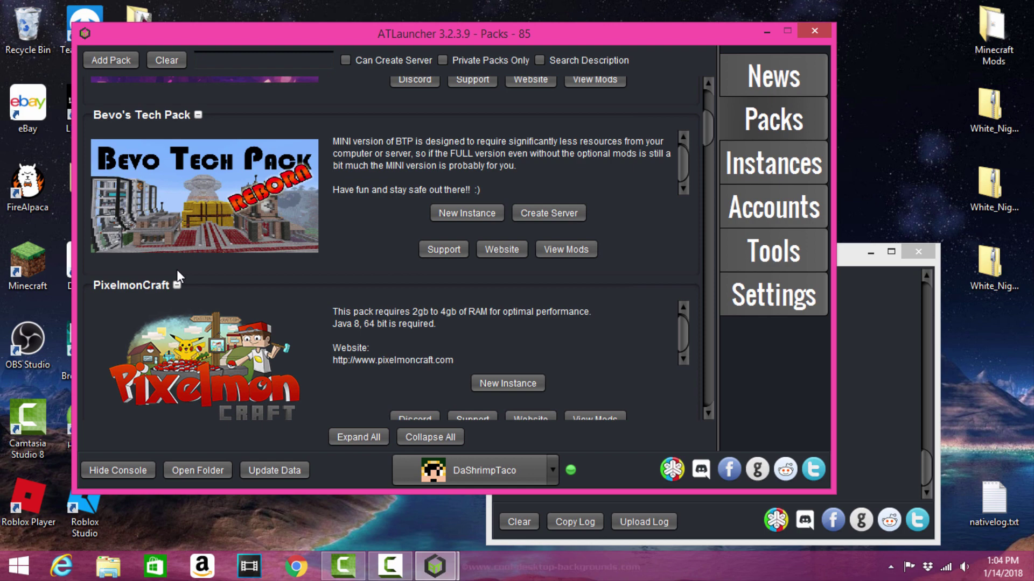
scroll(180, 277, up, 10)
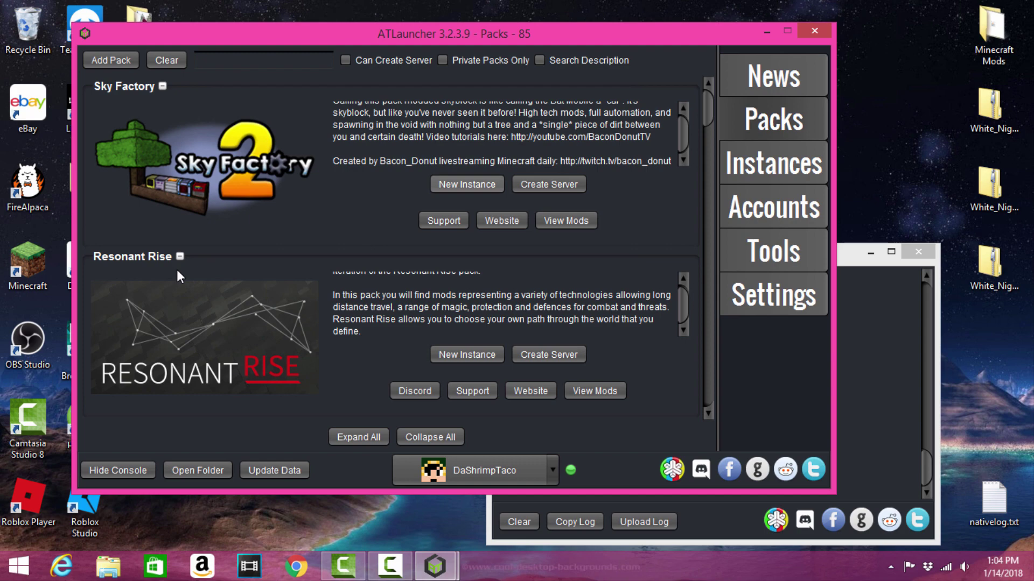
key(space)
key(Return)
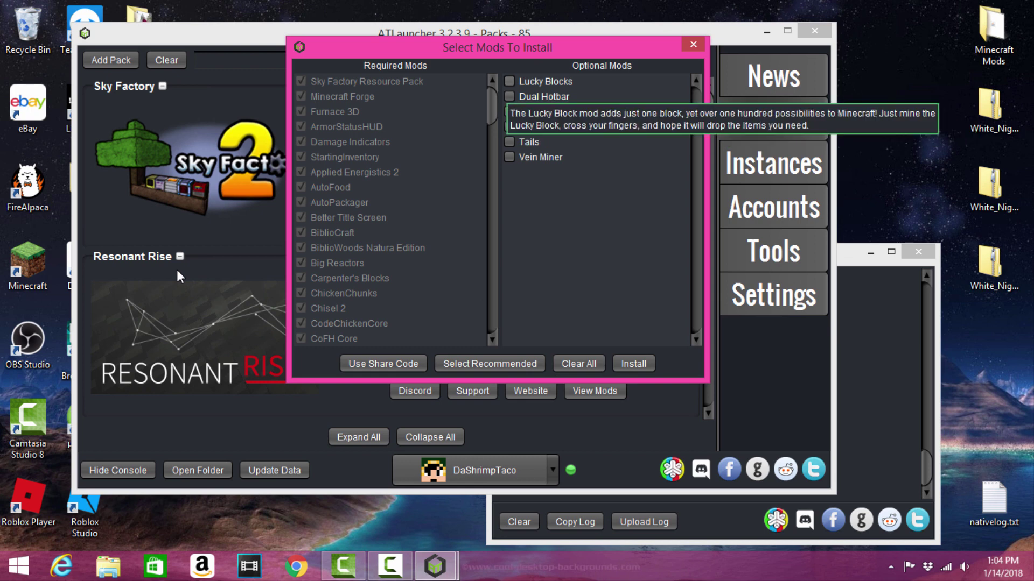
Install Sky Factory with the optional mods Lucky Blocks and Vein Miner.
click(509, 81)
click(509, 157)
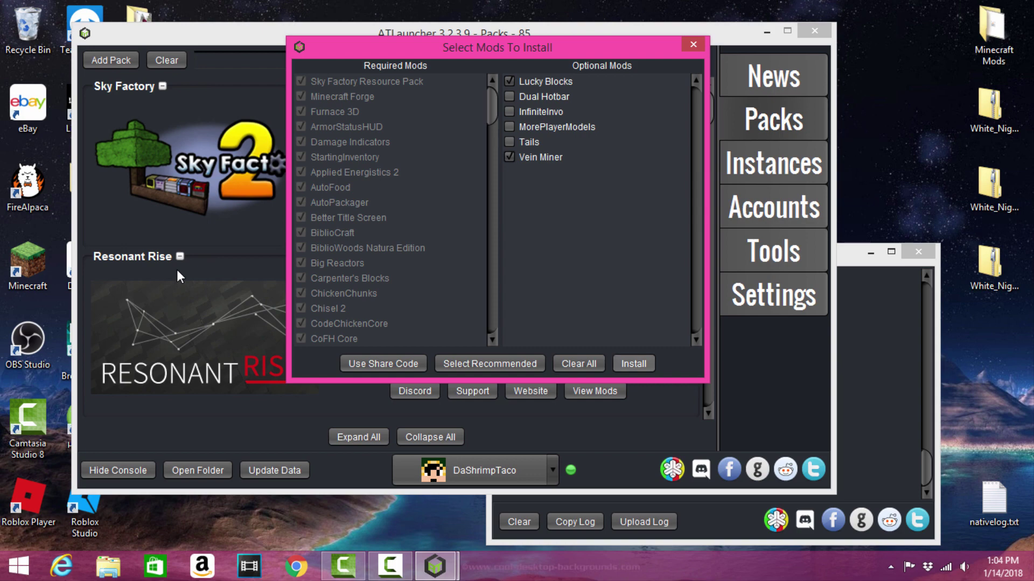
click(634, 364)
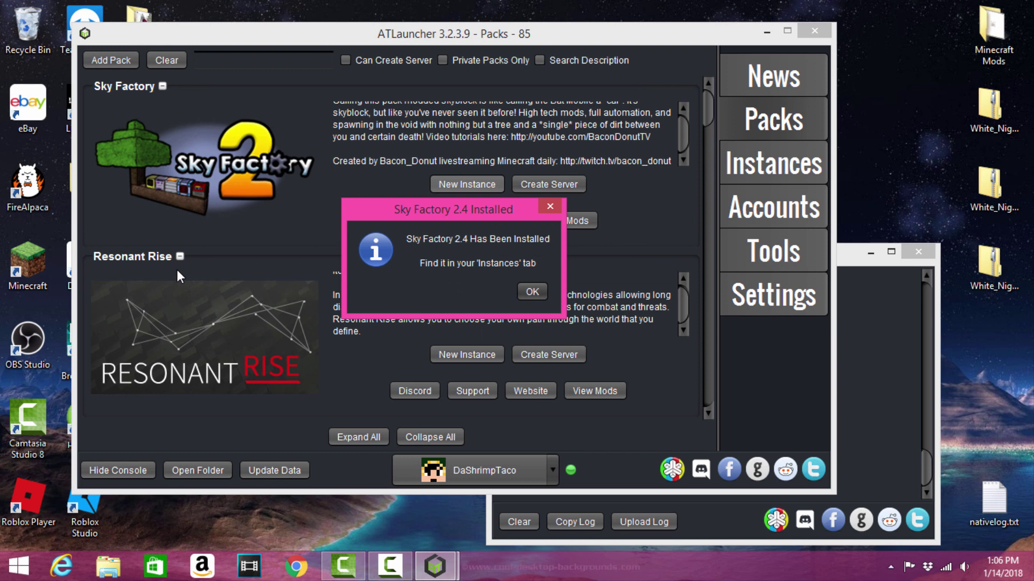
Dismiss the installation notice, glance through the other modpacks, and show the installed instances.
key(Return)
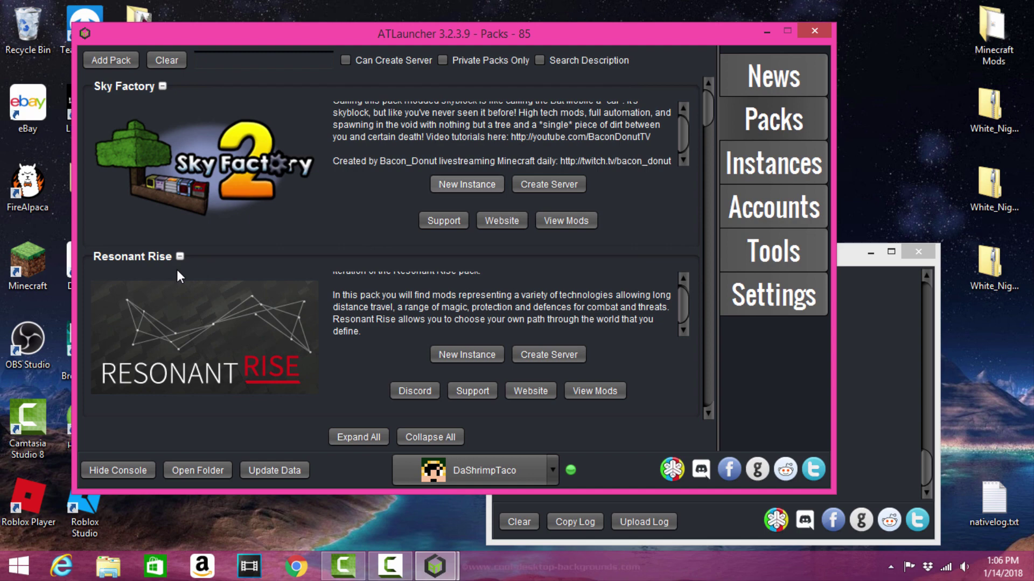
scroll(179, 276, down, 10)
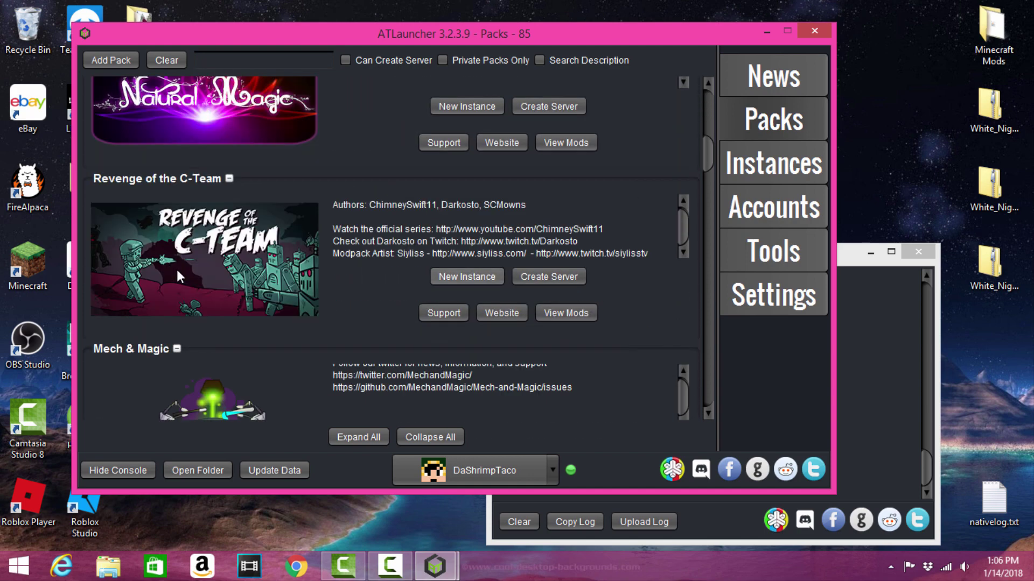
scroll(179, 277, up, 10)
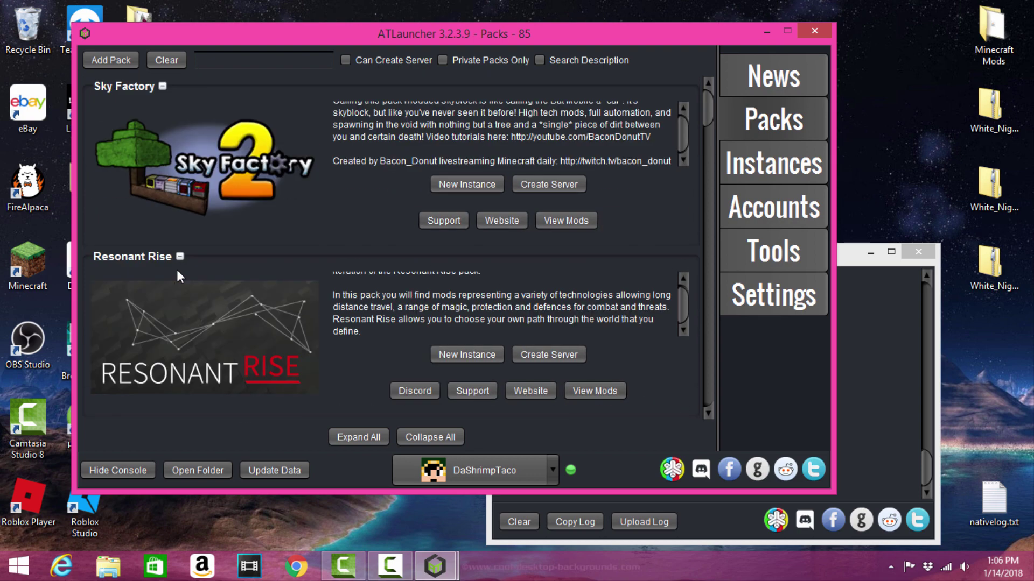
key(ctrl+Page_Down)
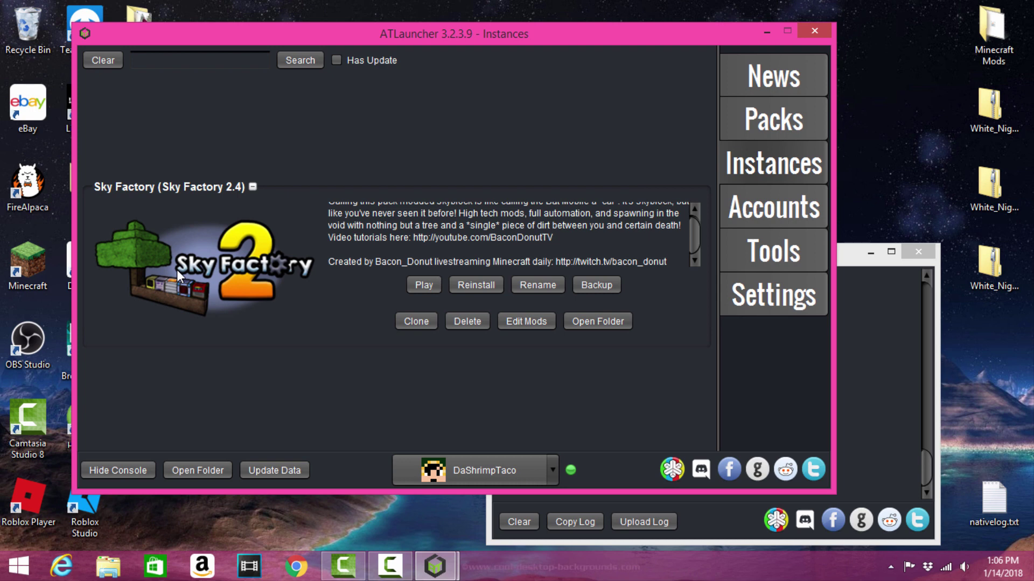
Launch the installed Sky Factory instance, entering the Minecraft account password.
click(423, 285)
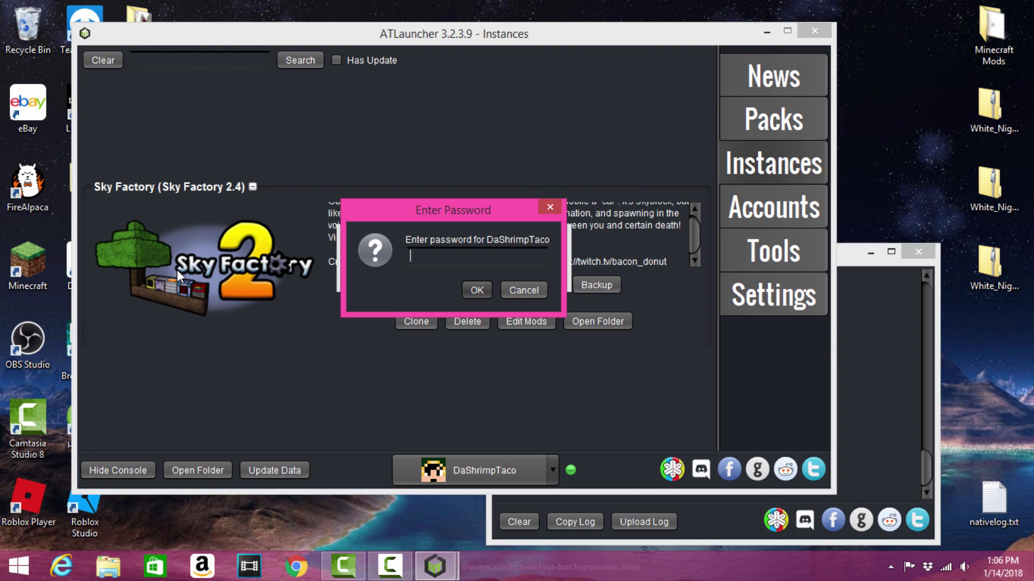
text(*******)
key(Return)
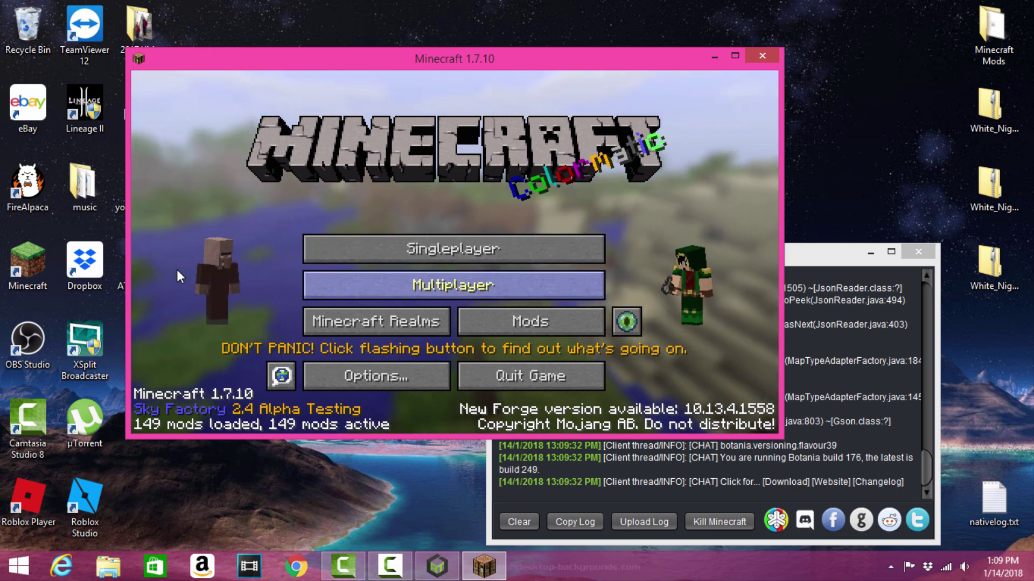
Maximize the game window and create a new singleplayer world named "skyfactory stuff tuts".
click(735, 56)
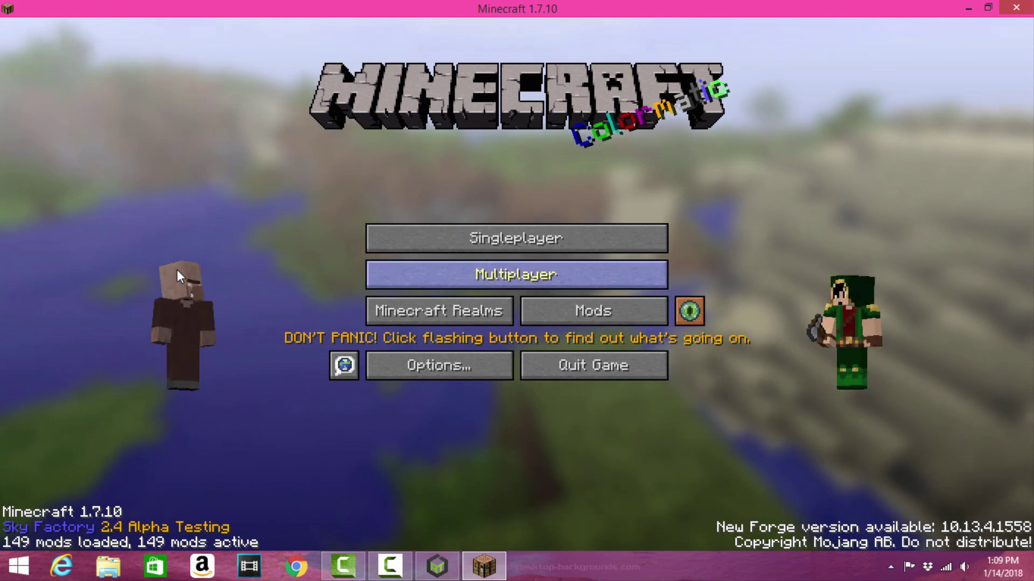
click(516, 238)
click(637, 488)
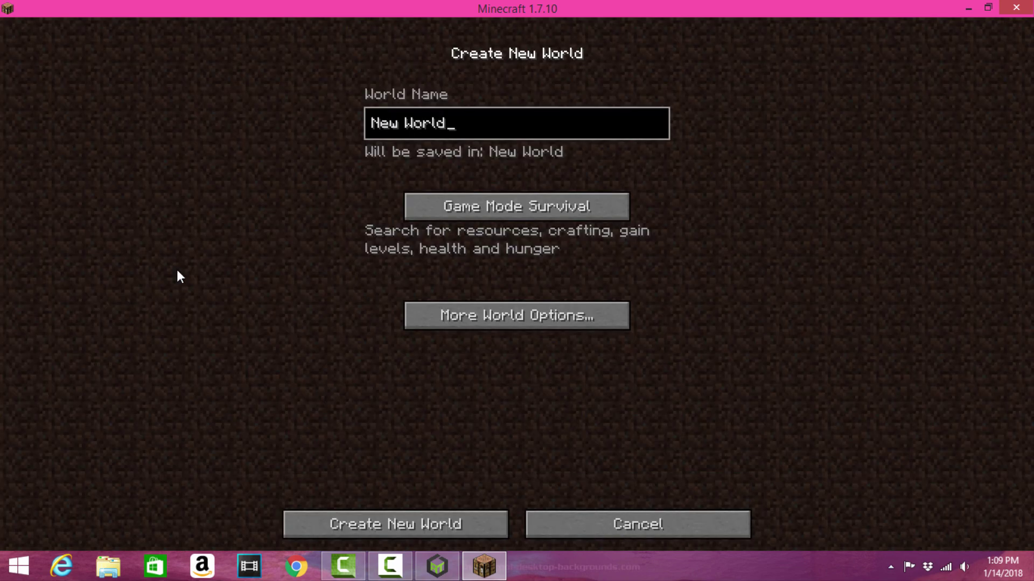
key(BackSpace)
key(BackSpace)
key(BackSpace)
key(BackSpace)
key(BackSpace)
key(BackSpace)
key(BackSpace)
key(BackSpace)
key(BackSpace)
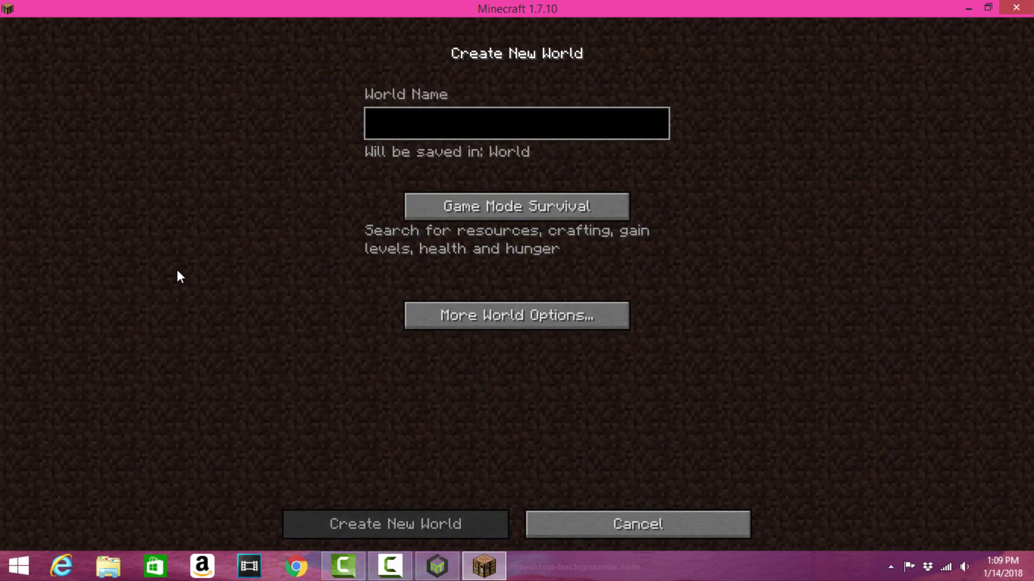
text(skyfa)
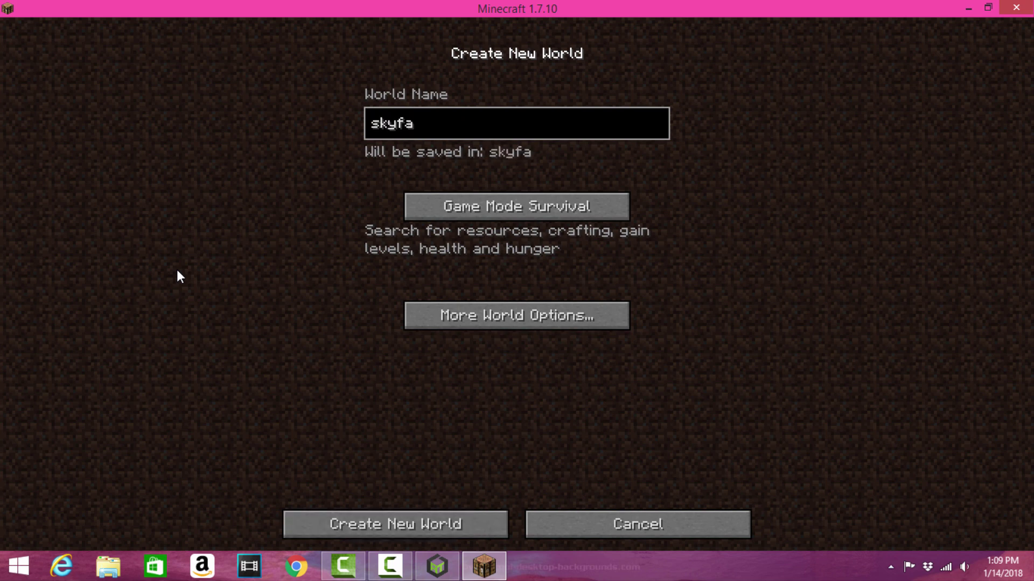
text(ctory stuff tu)
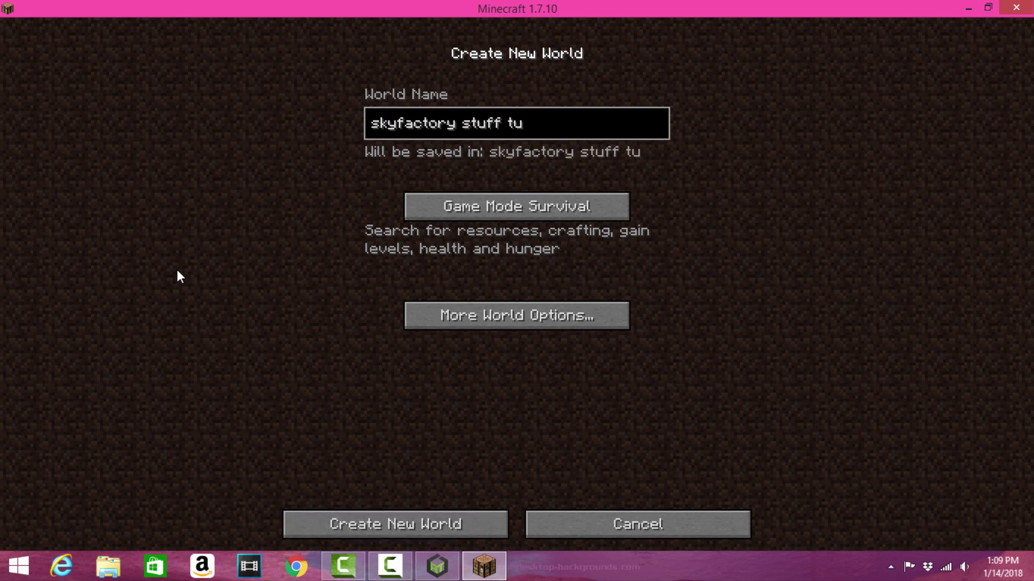
text(ts)
key(Return)
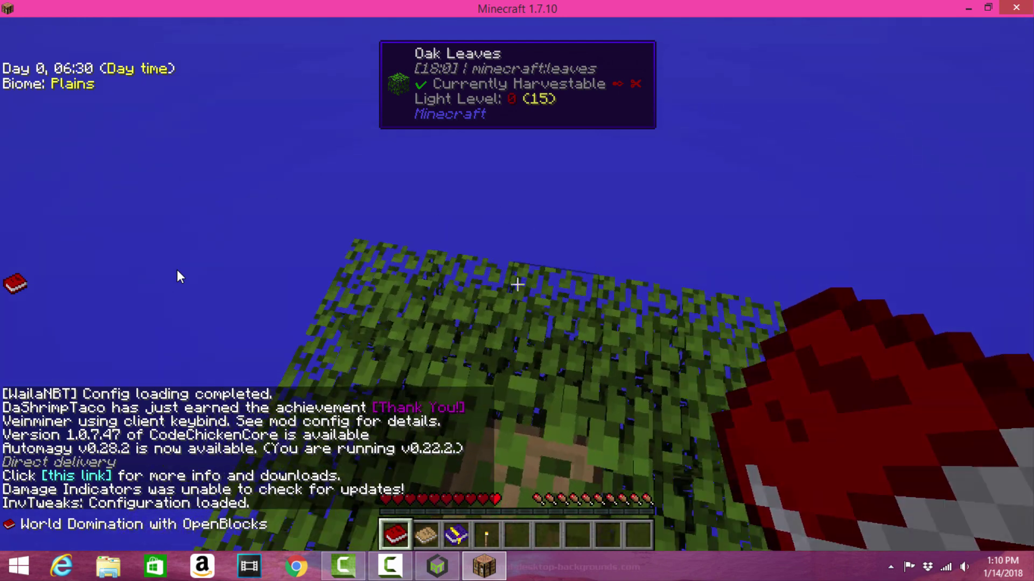
Open the Achievement Book from the hotbar, look through its pages, and close it.
key(3)
right_click(179, 277)
scroll(179, 277, down, 5)
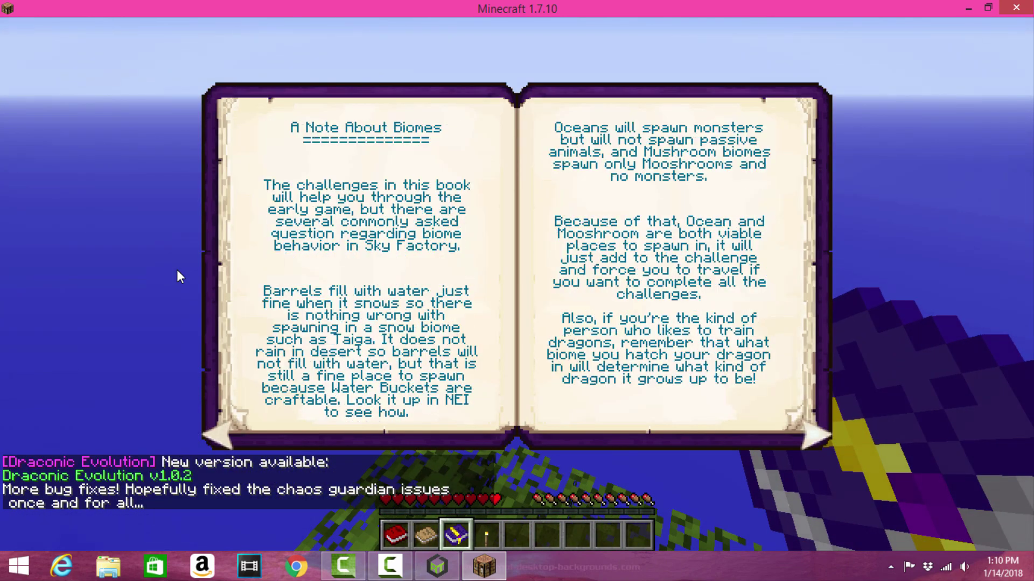
scroll(180, 277, up, 1)
key(Escape)
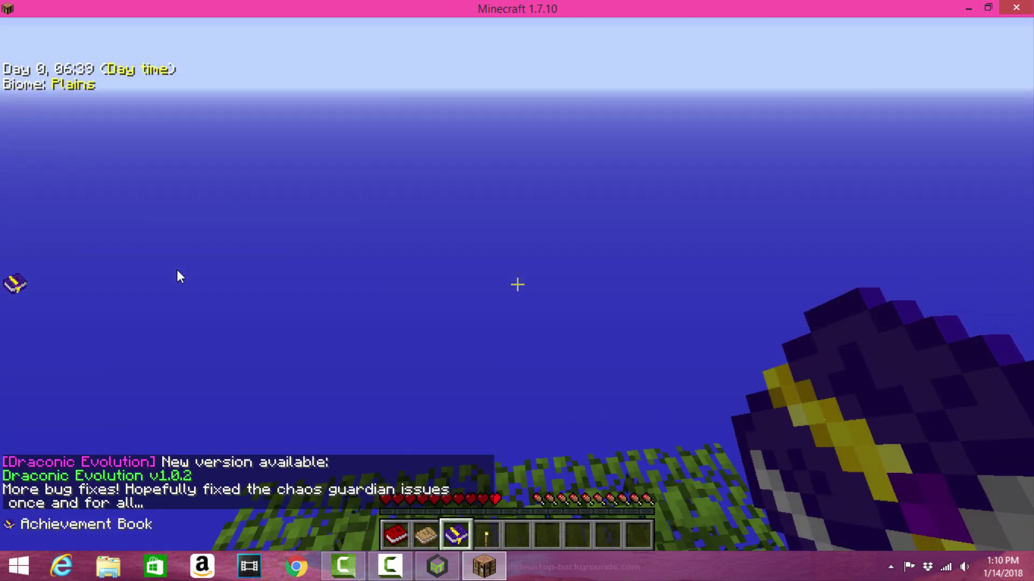
Walk around on the oak leaves of the starting tree to inspect the spawn area.
mouse_move(179, 277)
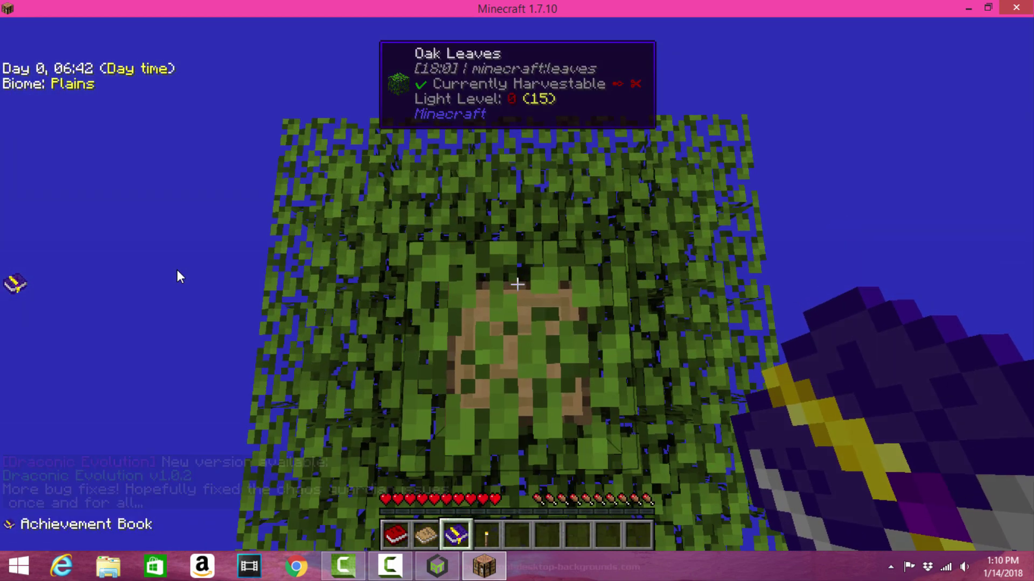
key(s)
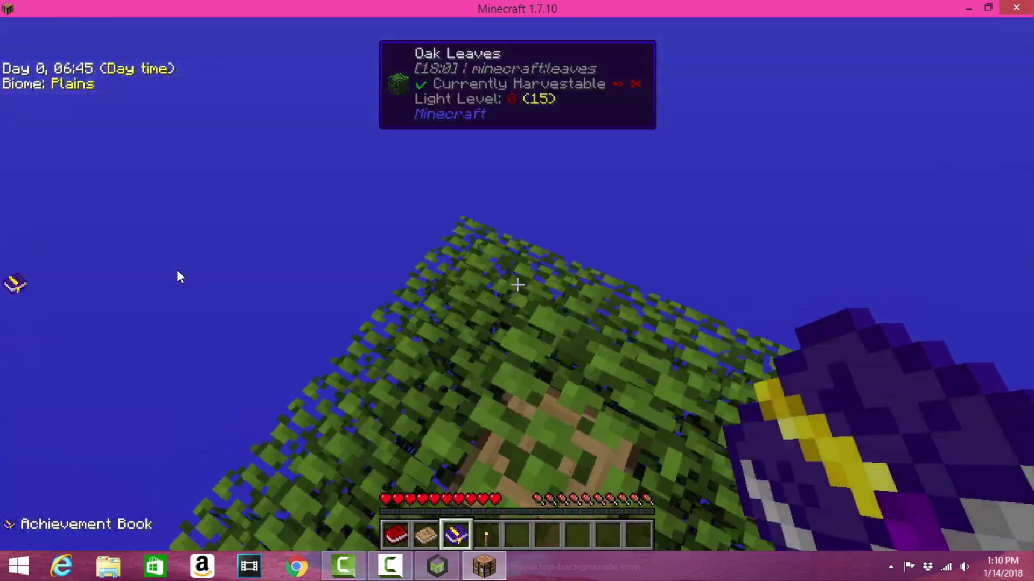
key(s)
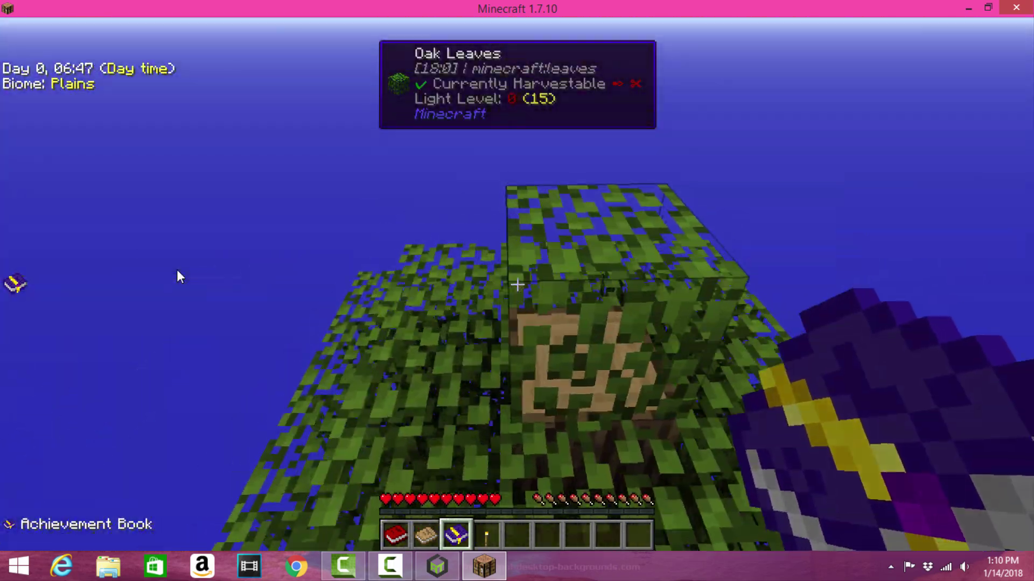
key(w)
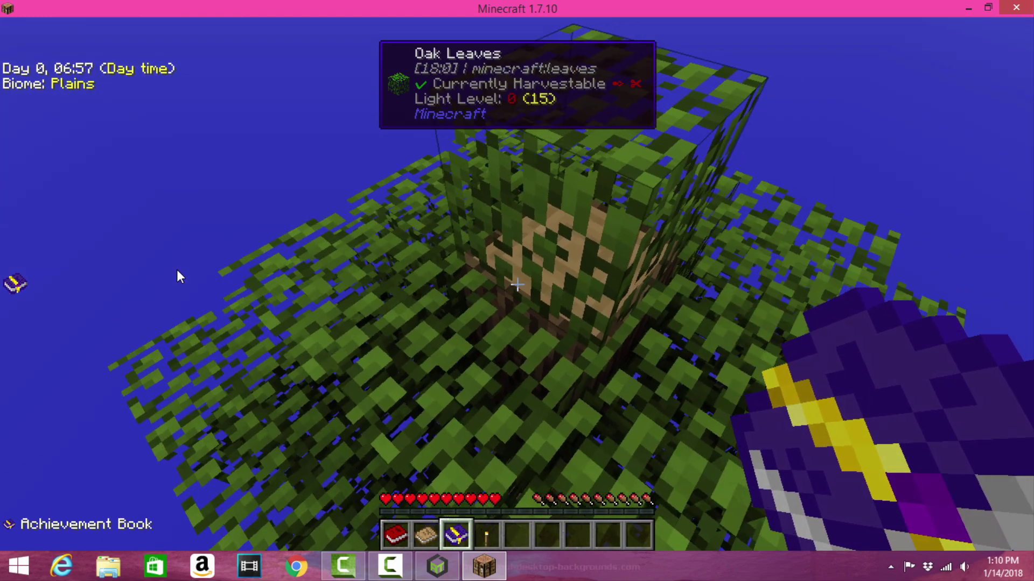
key(w)
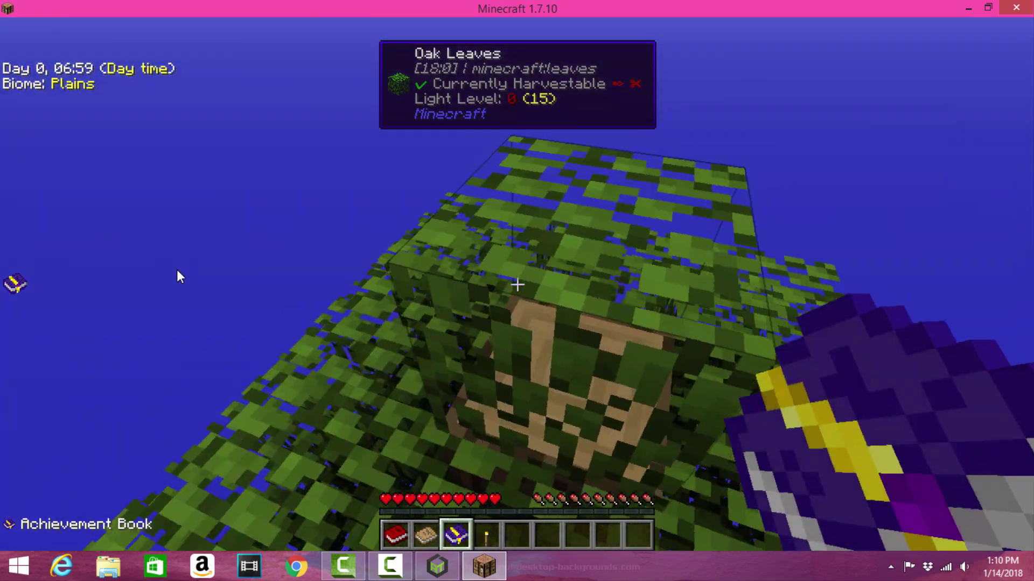
key(w)
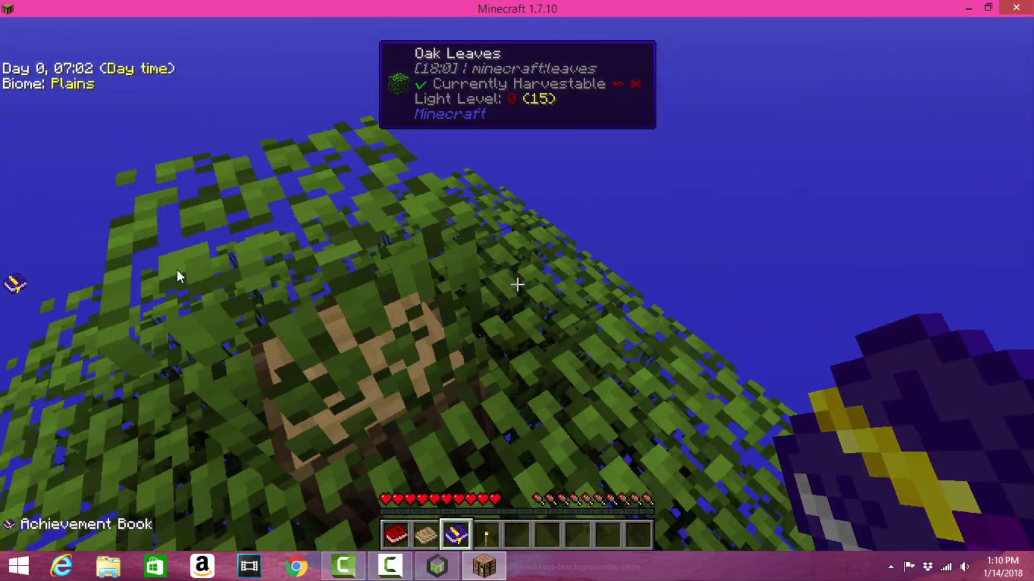
key(w)
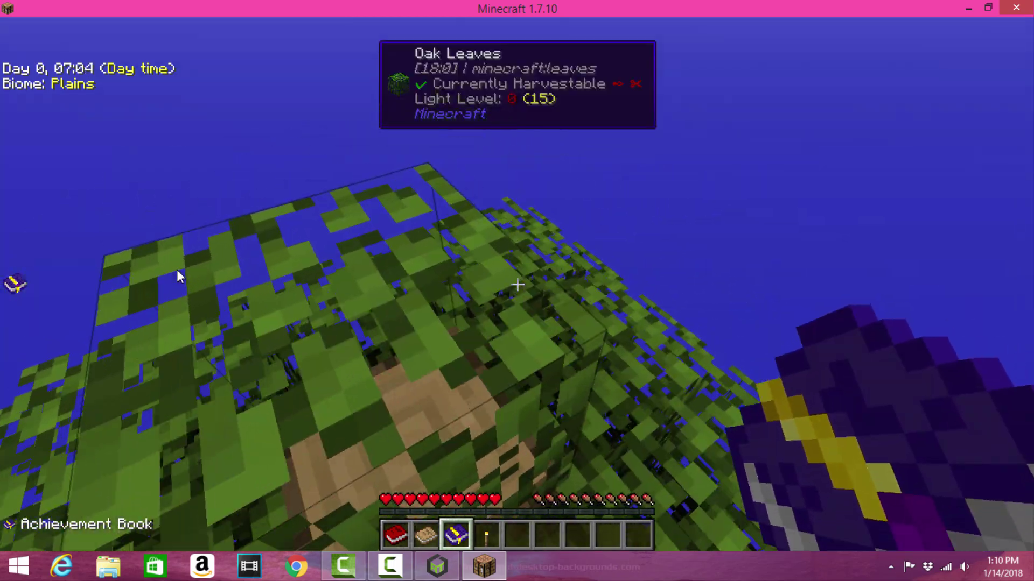
key(w)
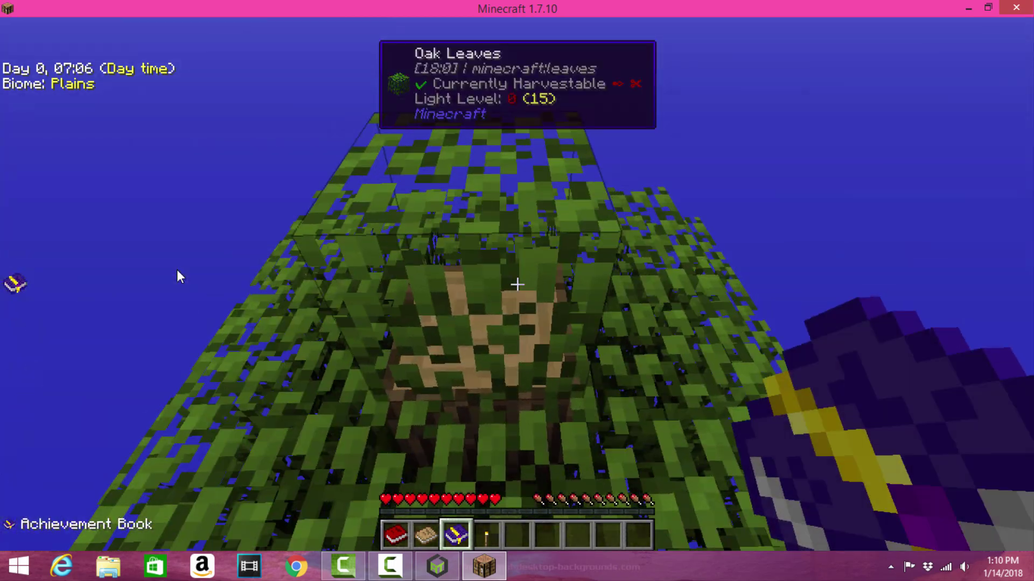
Switch to the front-facing third-person view with the game HUD hidden, and make the character sneak.
key(F5)
key(F5)
key(F1)
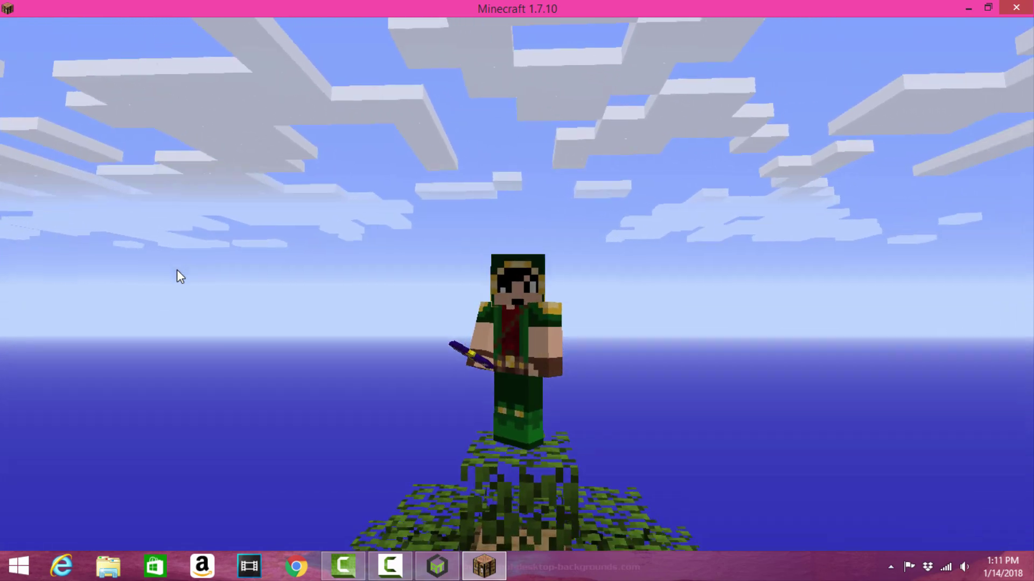
key(shift)
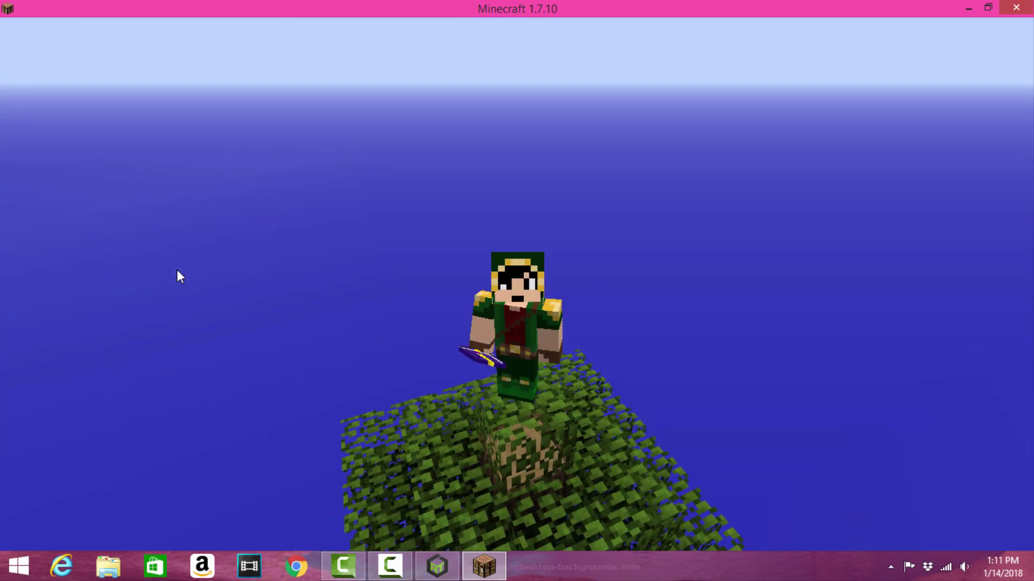